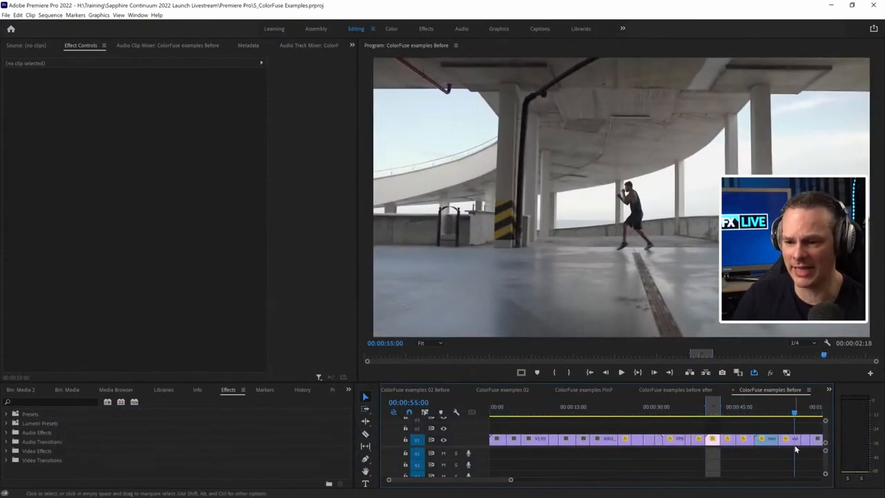
Step: Apply the S_ColorFuse effect to the boxer clip near 00:00:53:04 in the sequence
left_click(790, 444)
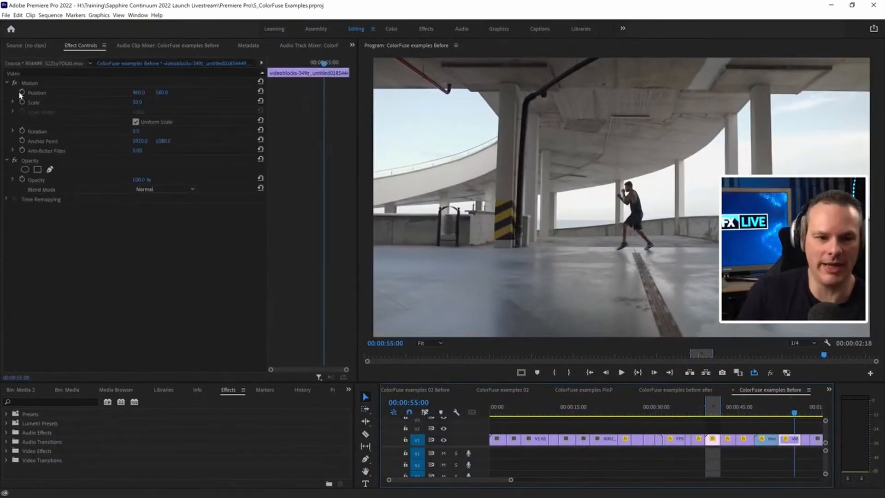
left_click_drag(543, 411, 776, 409)
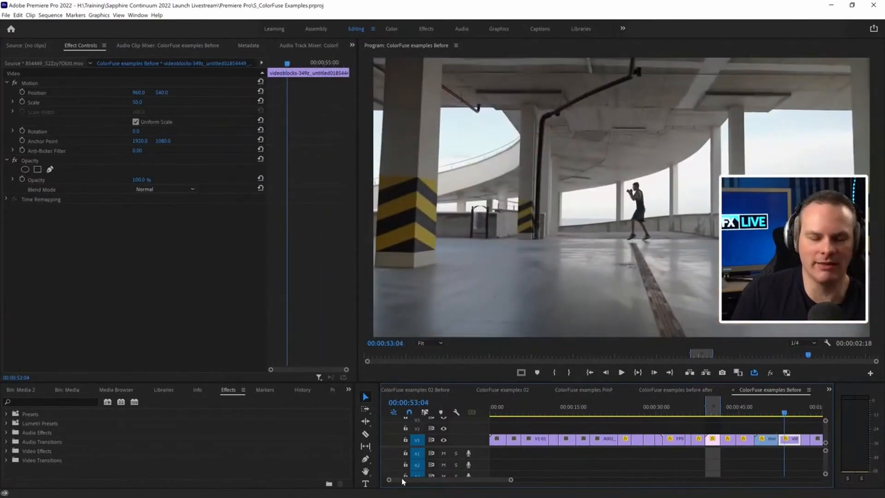
left_click(46, 401)
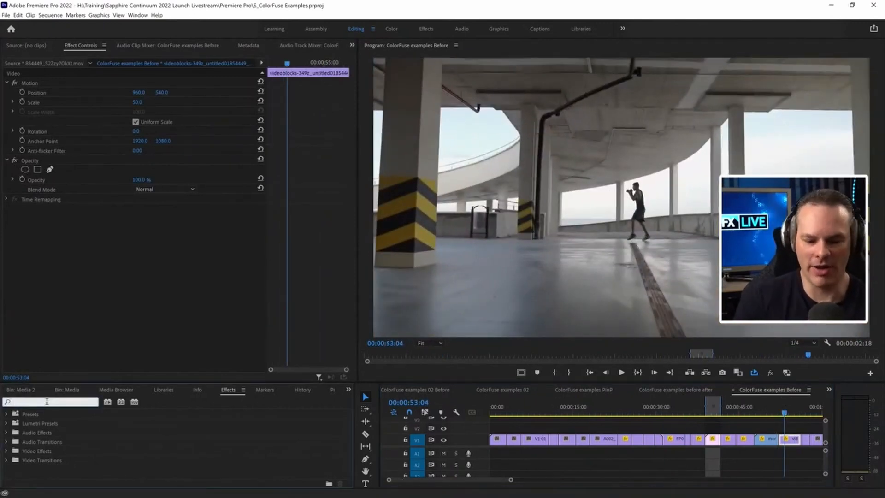
type("colorfus")
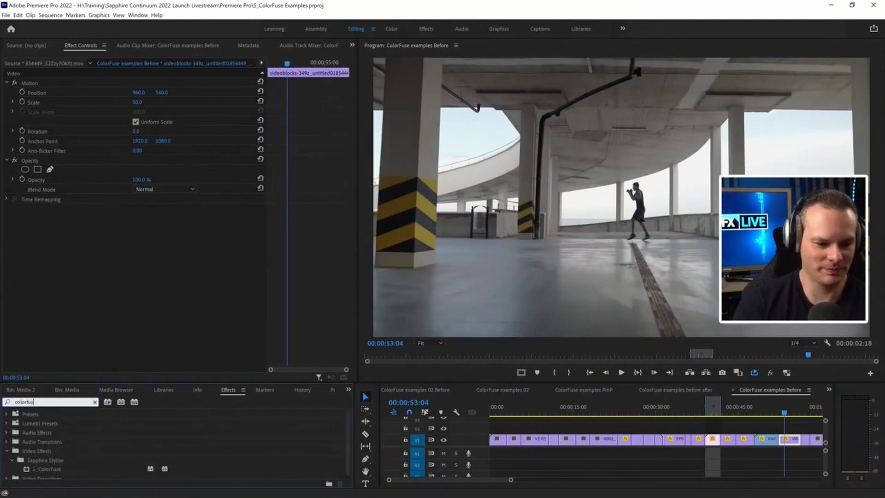
double_click(42, 470)
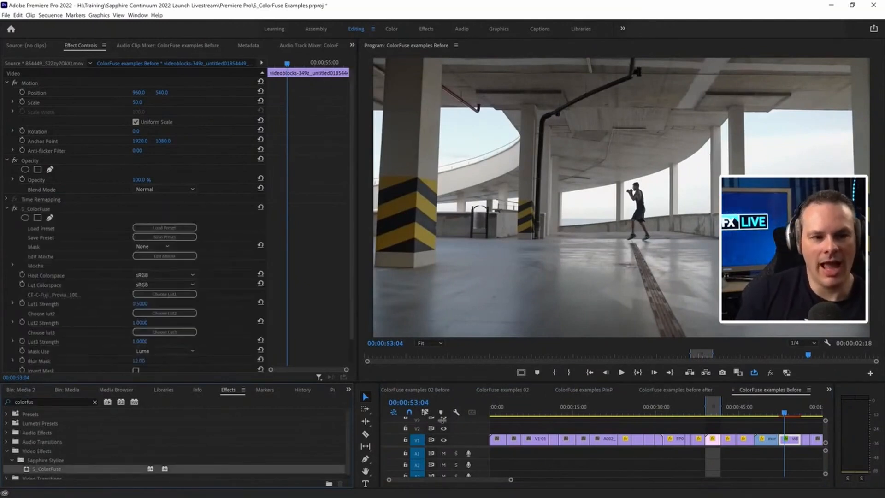
Step: Raise the S_ColorFuse Lut1 Strength on the boxer clip to 1.0
scroll(354, 182, "down", 2)
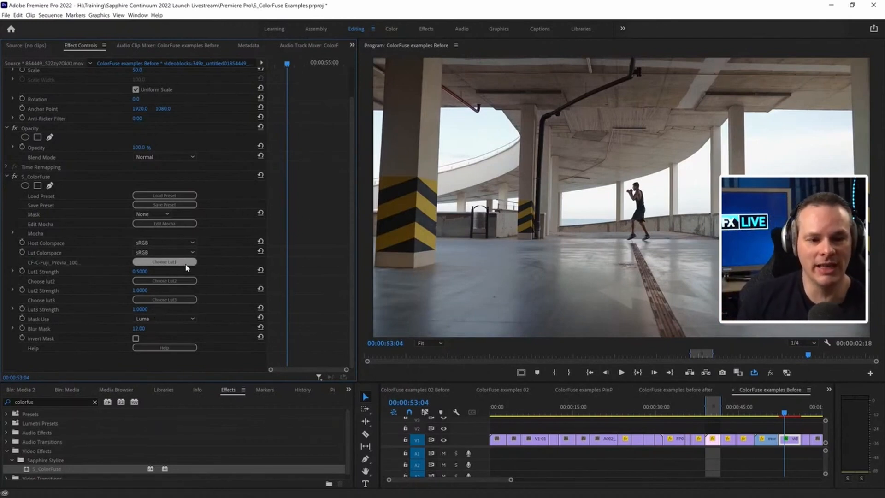
left_click_drag(145, 272, 168, 271)
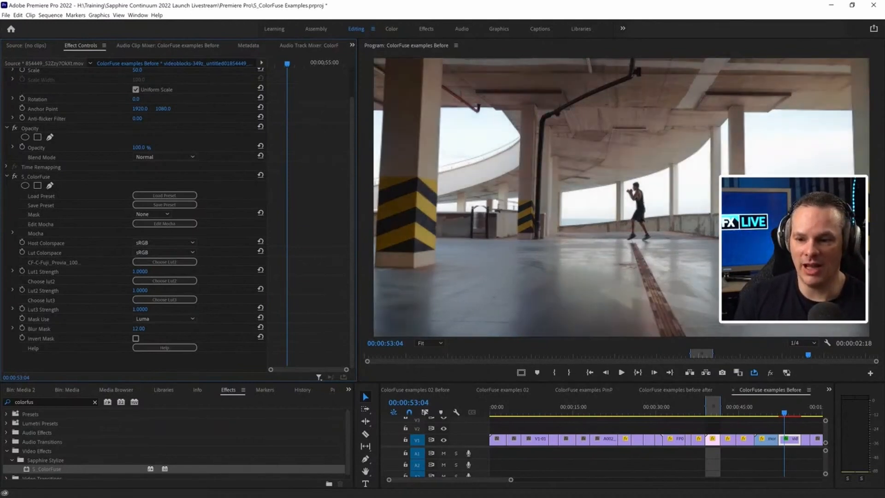
left_click(114, 274)
mouse_move(145, 272)
left_mouse_down()
mouse_move(99, 272)
mouse_move(145, 272)
left_mouse_up()
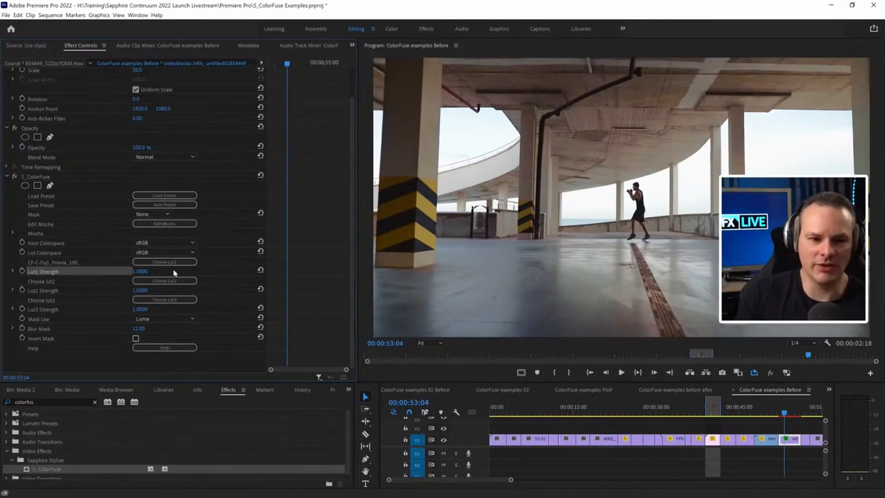
Step: Load CF-C-Kodak_Royal_Gold_400.cube as the first LUT and set Lut1 Strength to 0.3
left_click(190, 263)
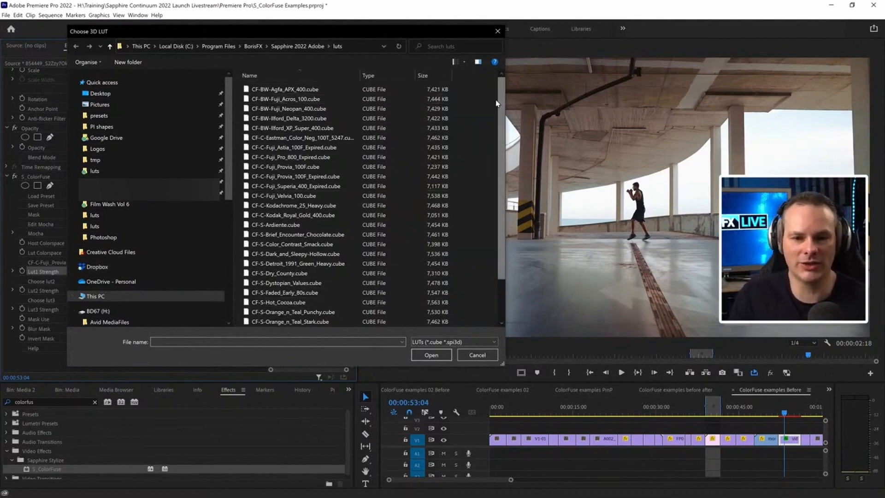
mouse_move(500, 98)
left_mouse_down()
mouse_move(494, 183)
mouse_move(501, 83)
left_mouse_up()
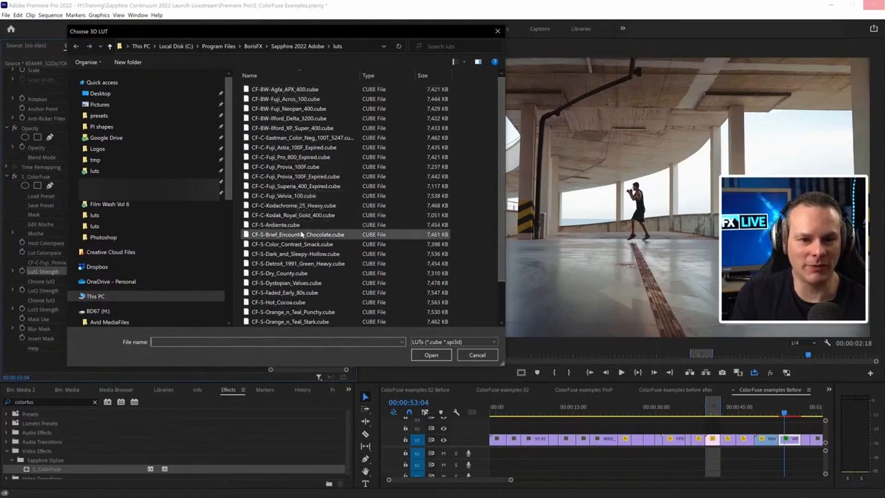
double_click(308, 167)
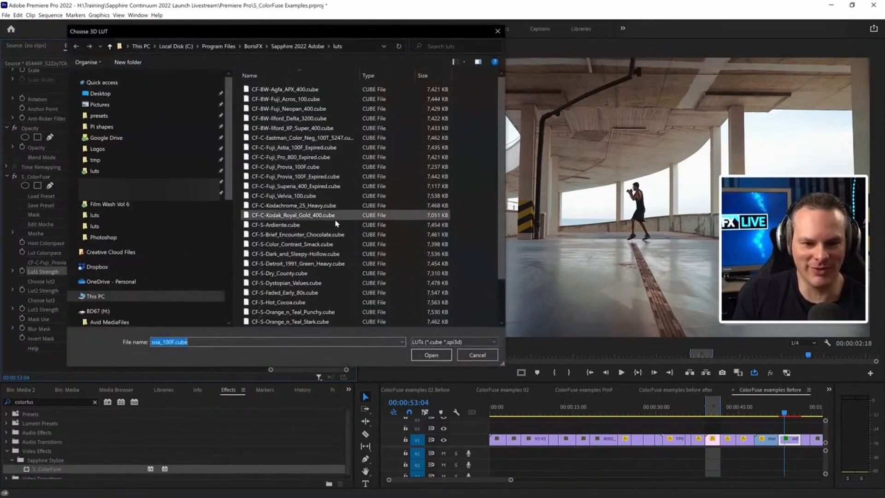
double_click(330, 217)
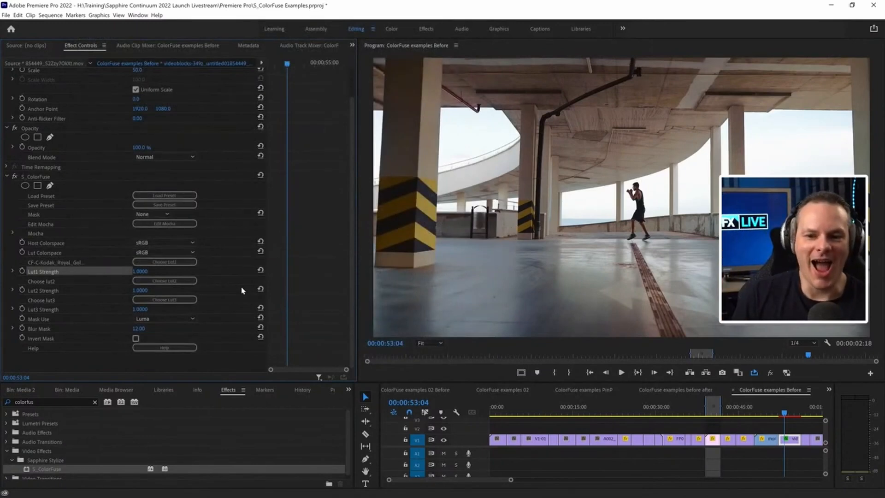
mouse_move(140, 271)
left_mouse_down()
mouse_move(94, 271)
mouse_move(140, 271)
left_mouse_up()
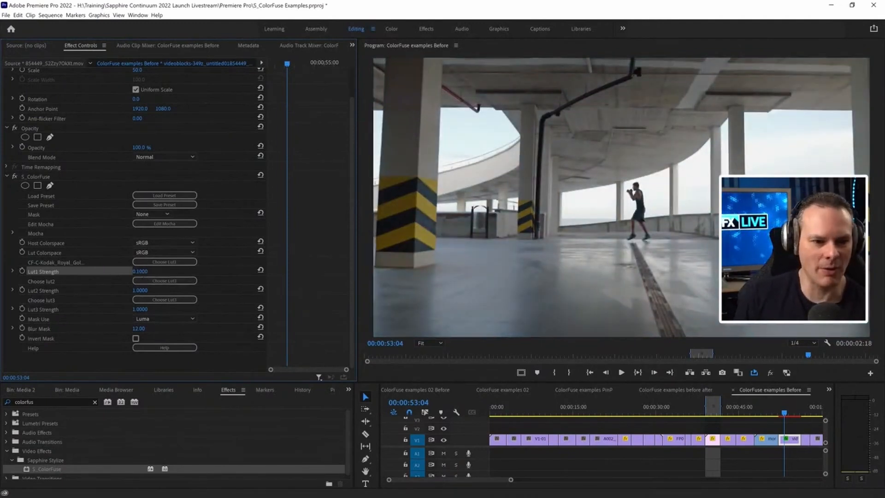
left_click(146, 272)
key("Up")
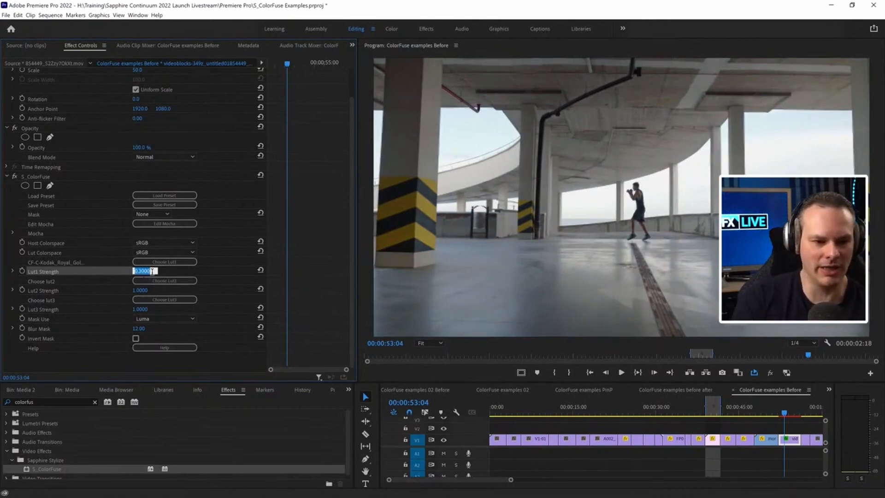
key("Return")
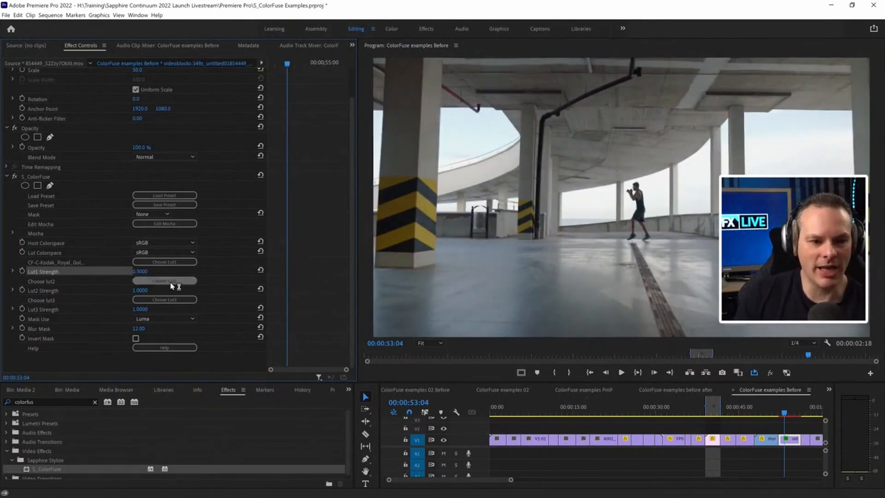
Step: Load CF-BW-Agfa_APX_400.cube as the second LUT, reduce Lut2 Strength to 0.05, and toggle S_ColorFuse to compare
left_click(171, 285)
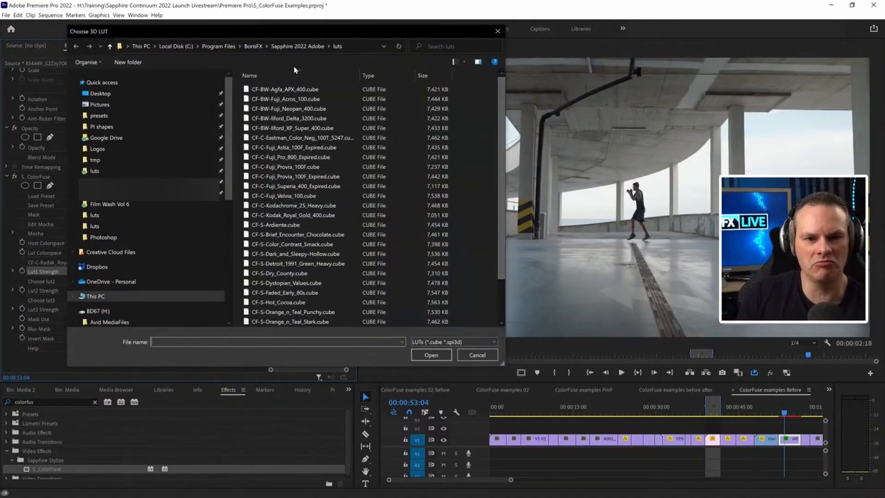
double_click(301, 90)
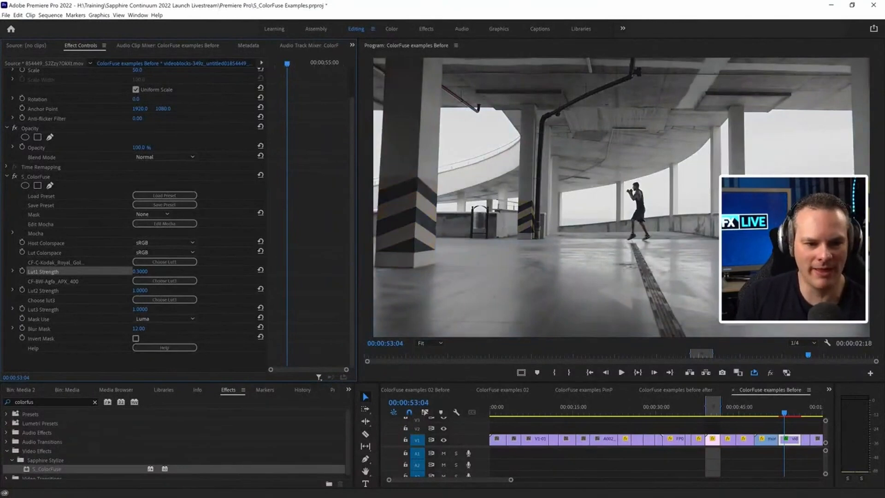
left_click_drag(140, 290, 94, 290)
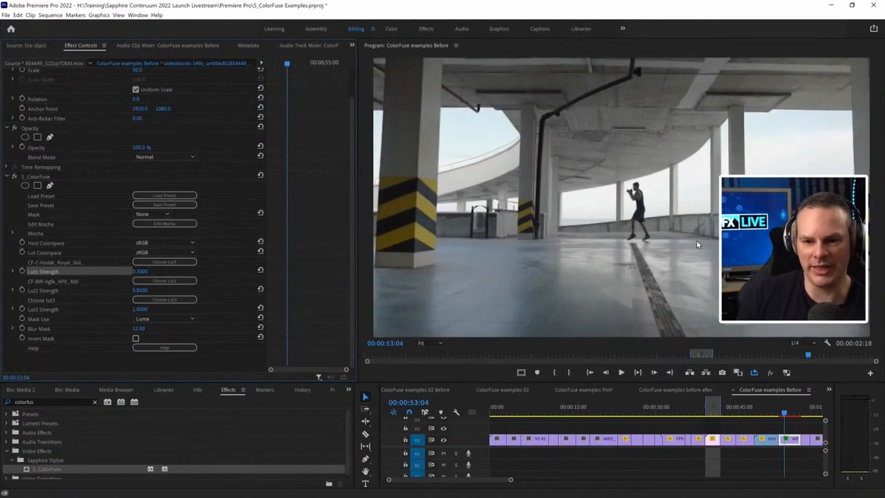
left_click(14, 177)
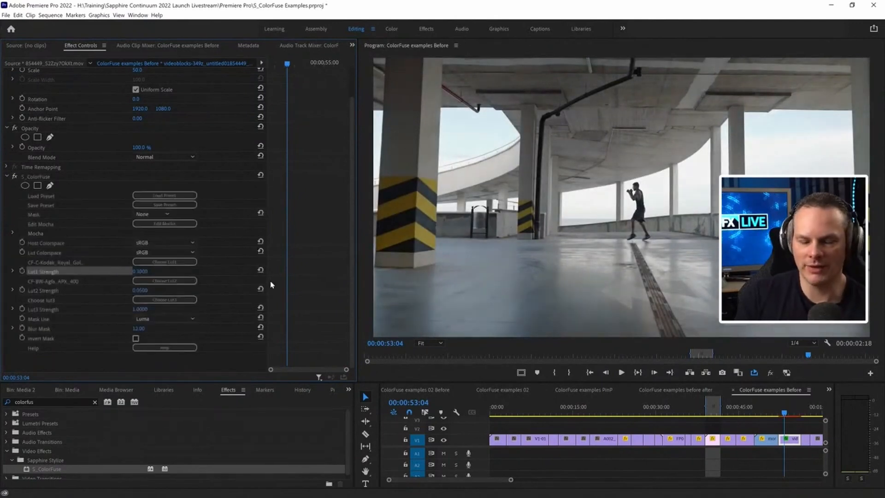
Step: Replace the first LUT with CF-S-Detroit_1991_Green_Heavy.cube and set Lut1 Strength to 0.6
left_click(178, 266)
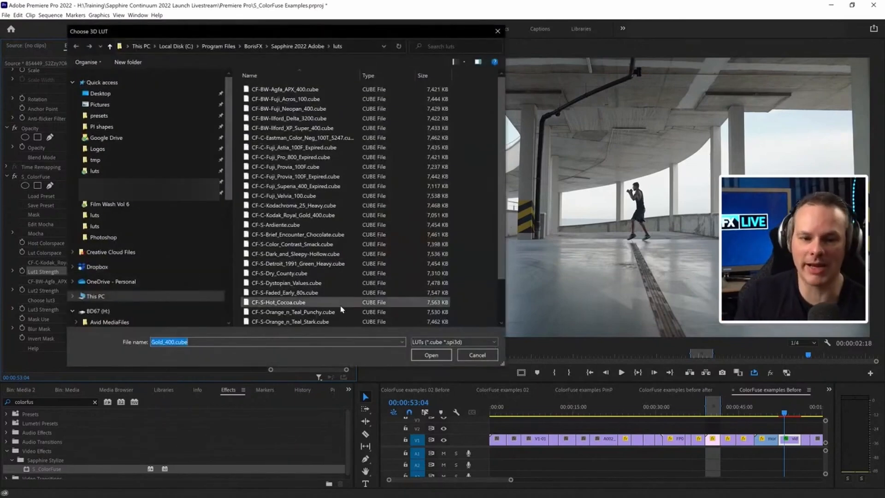
double_click(297, 263)
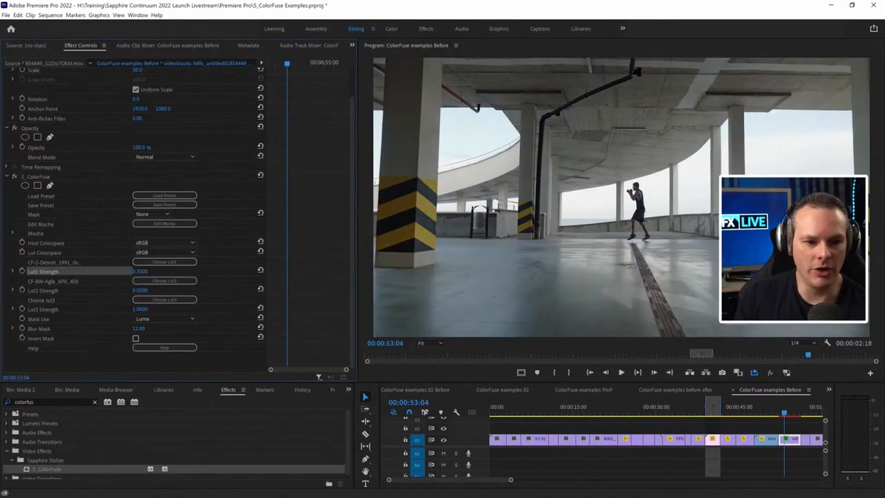
left_click(141, 271)
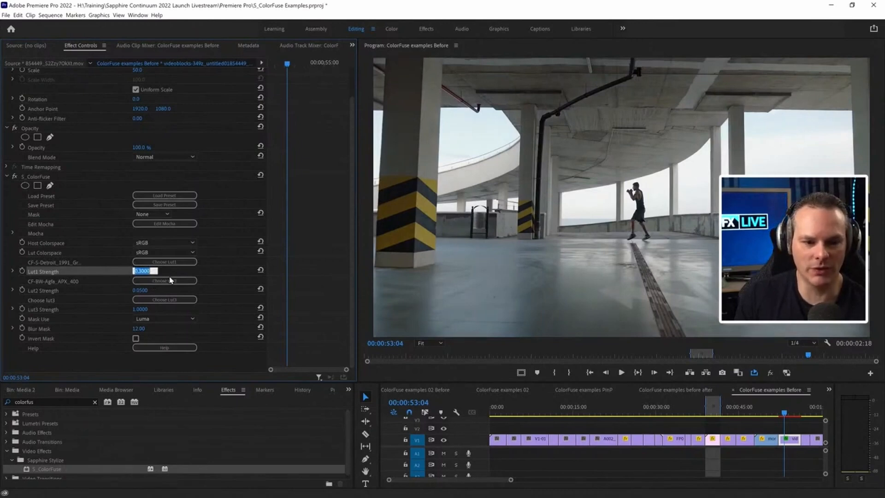
key("Up")
key("Return")
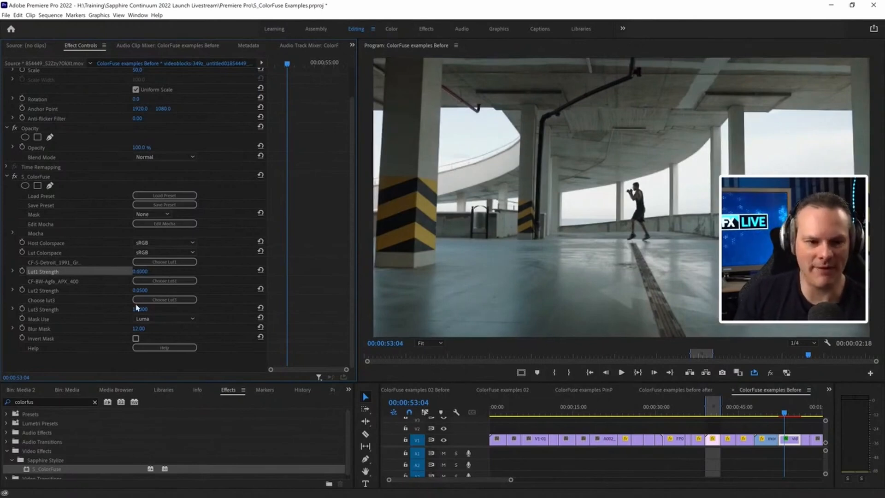
Step: Load CF-S-Orange_n_Teal_Punchy.cube as the third LUT and set Lut3 Strength to 0.2
left_click(165, 300)
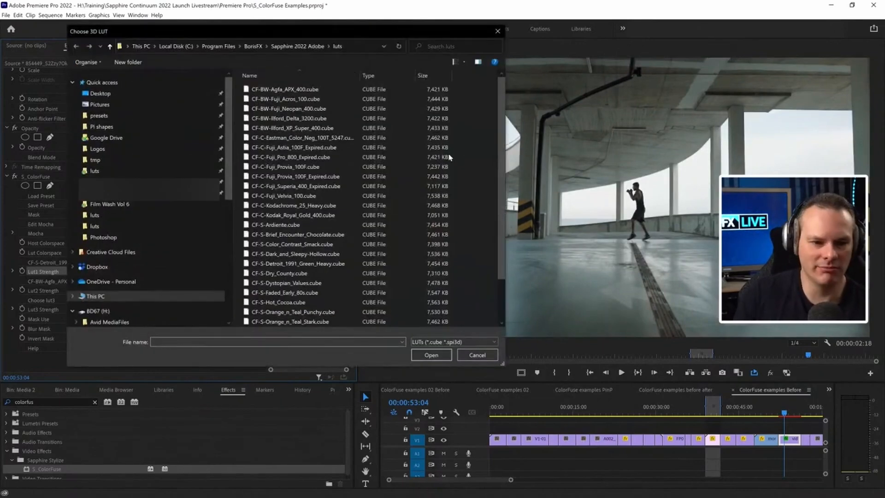
scroll(295, 276, "down", 2)
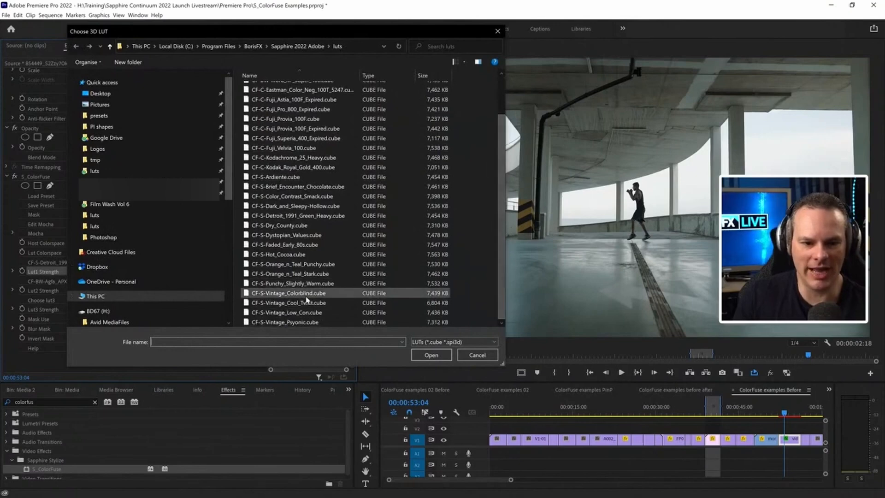
double_click(315, 264)
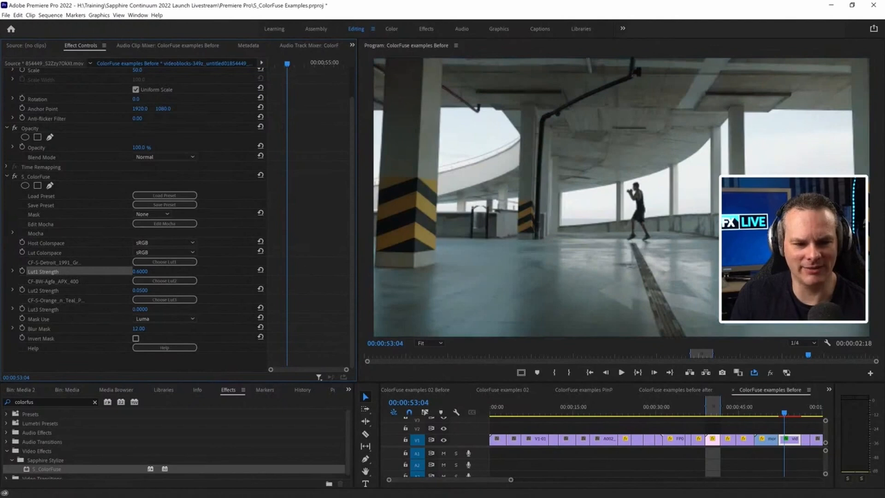
left_click(142, 308)
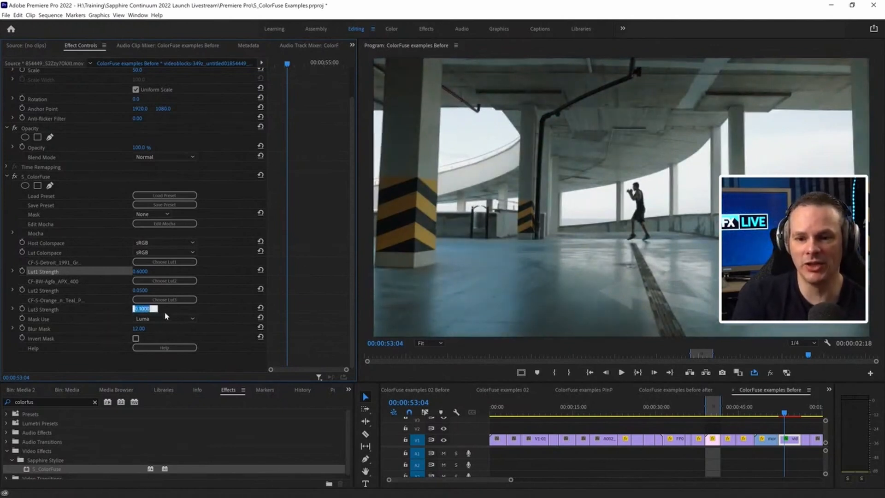
type("0.2")
key("Return")
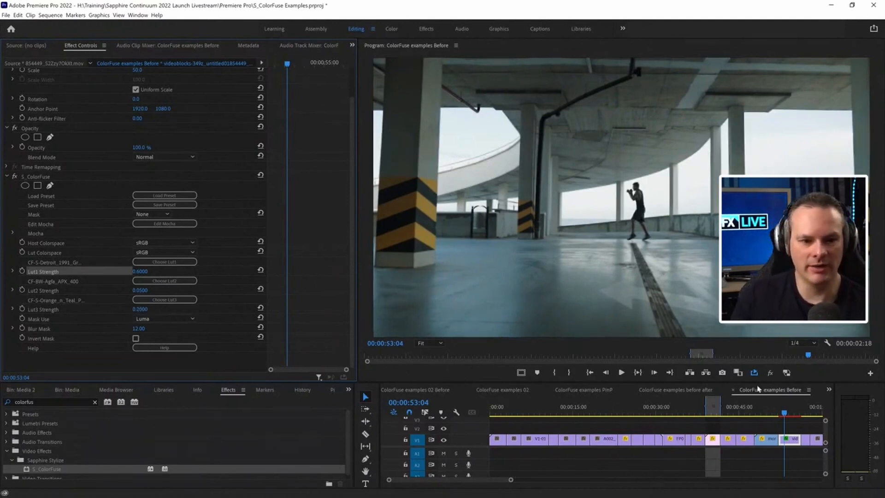
Step: Mark the range of the graded boxer clip and play it back to review the look
key("x")
key("ctrl+shift+space")
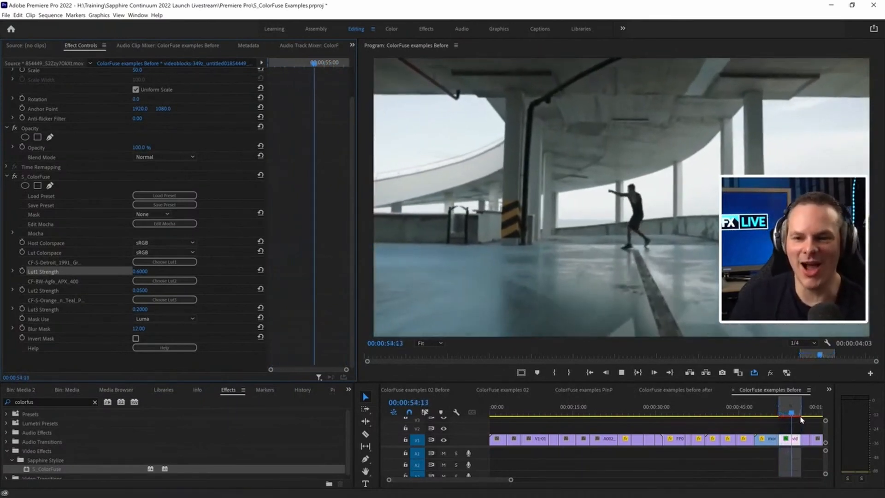
left_click(776, 413)
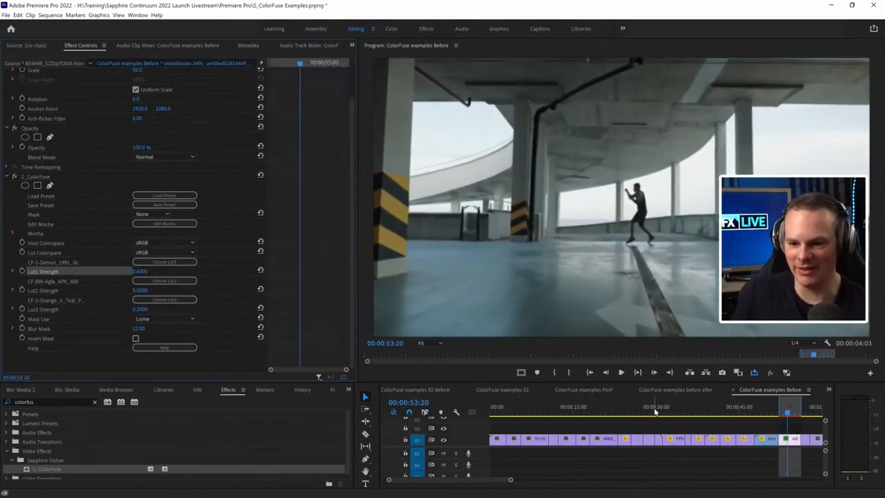
Step: Place the Adjustment Layer from the project S_ColorFuse Examples on track V2 above the street running clips
left_click_drag(678, 412, 588, 419)
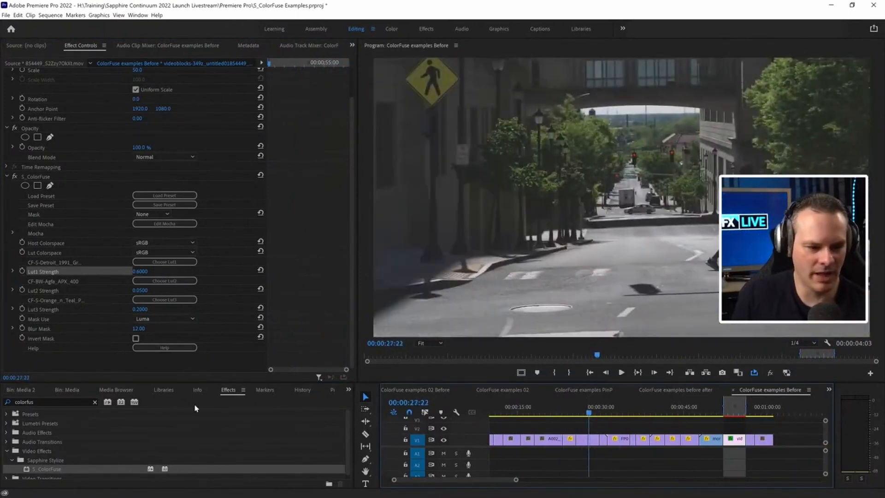
left_click(348, 389)
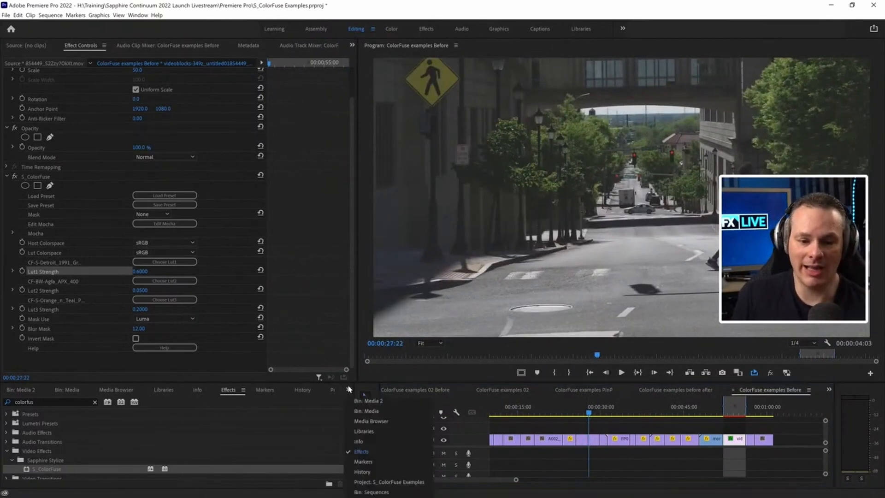
left_click(404, 482)
scroll(324, 453, "down", 2)
left_click_drag(134, 448, 561, 427)
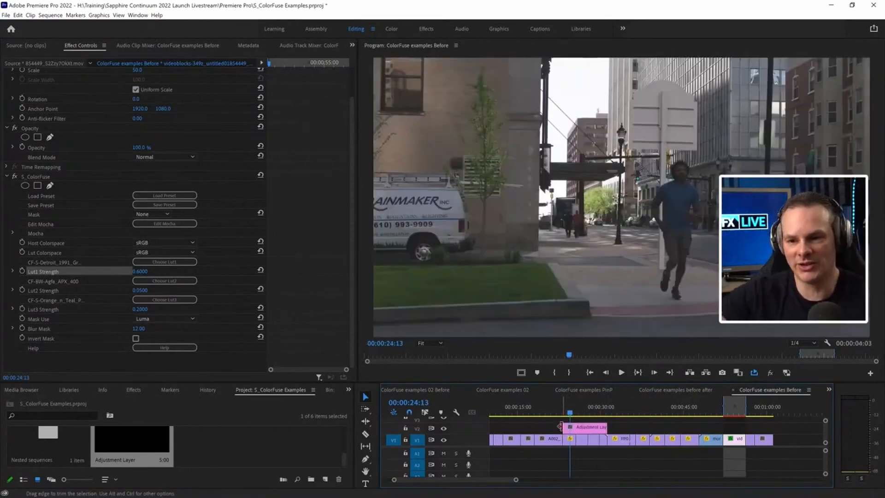
Step: Apply the S_ColorFuse effect to the adjustment layer above the street running clips
left_click(579, 411)
left_click_drag(580, 411, 591, 412)
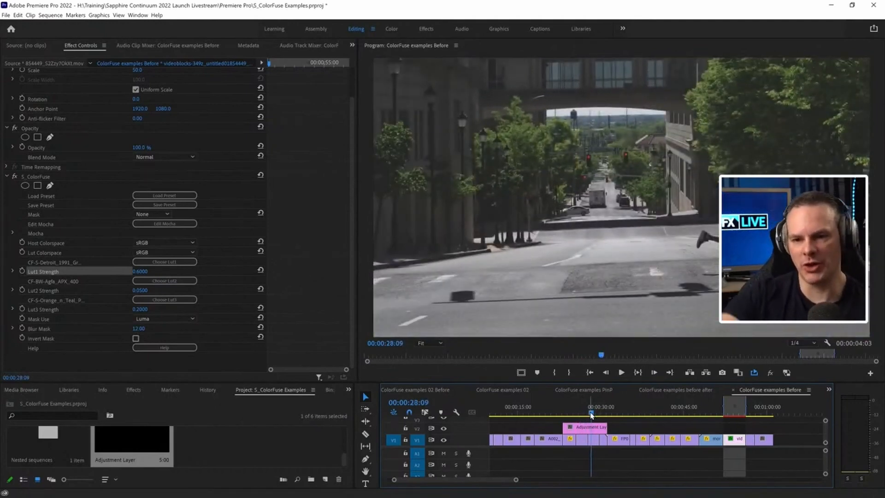
left_click(581, 430)
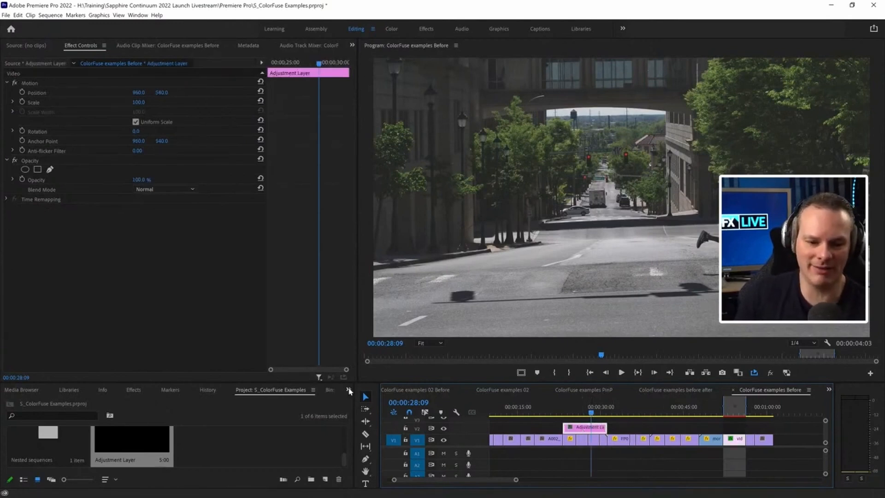
left_click(349, 390)
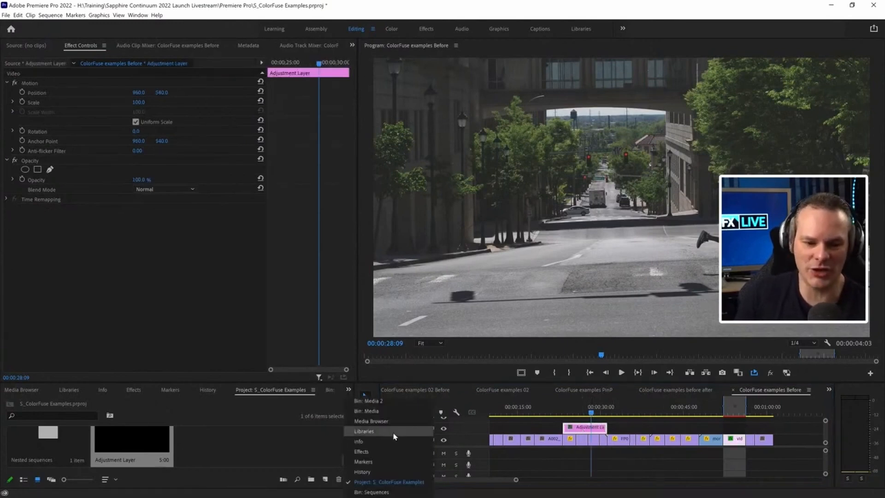
left_click(392, 456)
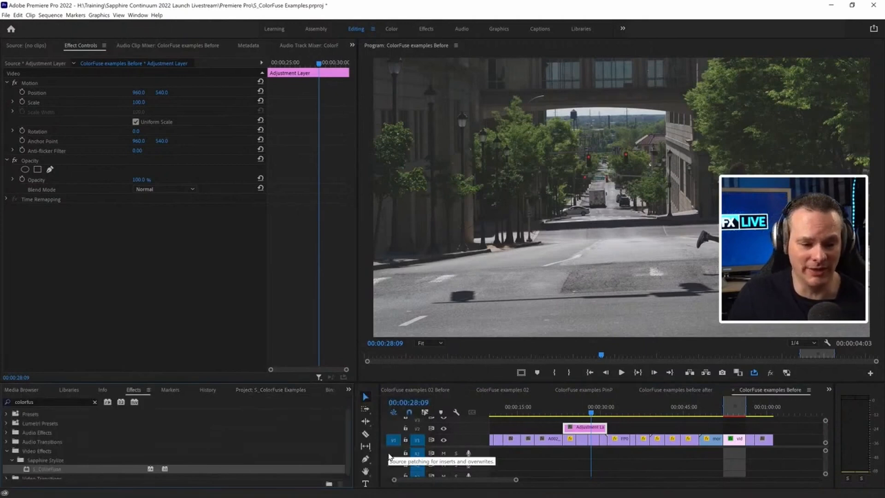
left_click_drag(256, 453, 598, 432)
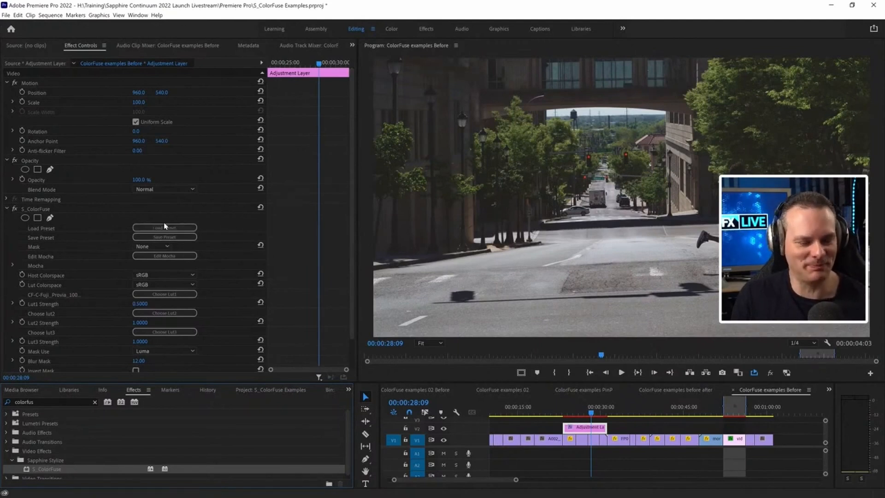
Step: Look through the S_ColorFuse presets and load M Falling to Autumn on the adjustment layer
left_click(183, 228)
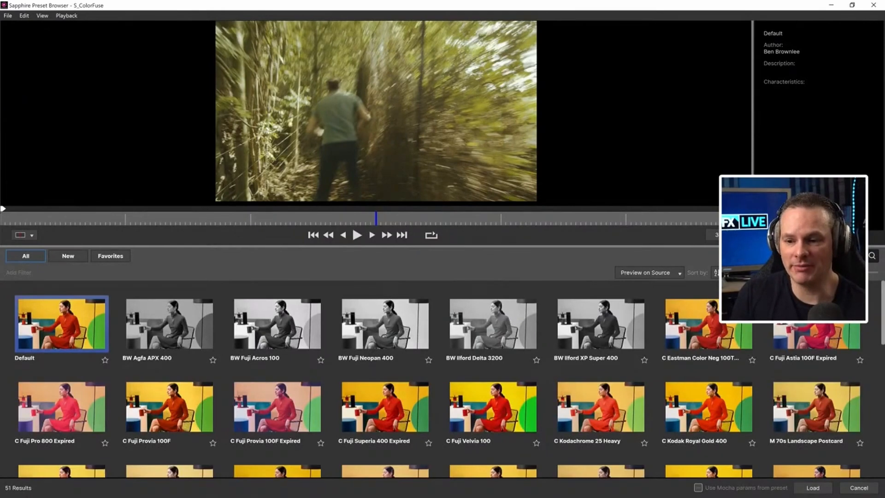
scroll(883, 332, "down", 2)
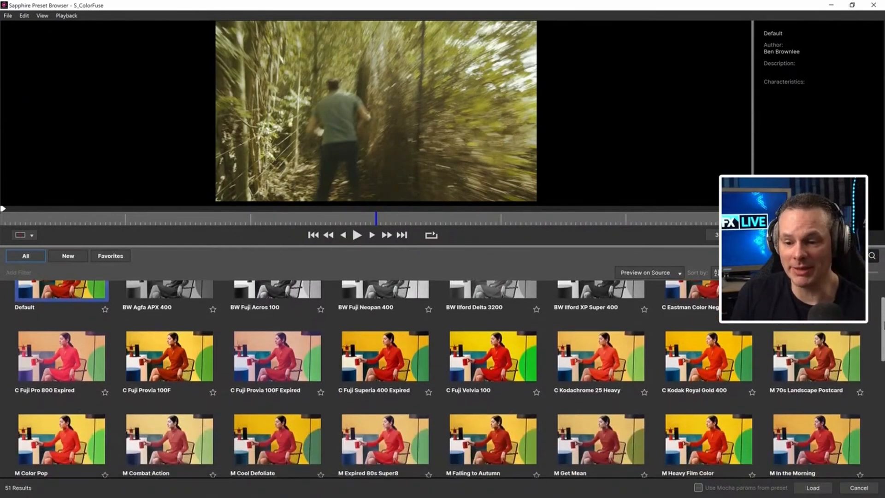
left_click_drag(883, 333, 881, 340)
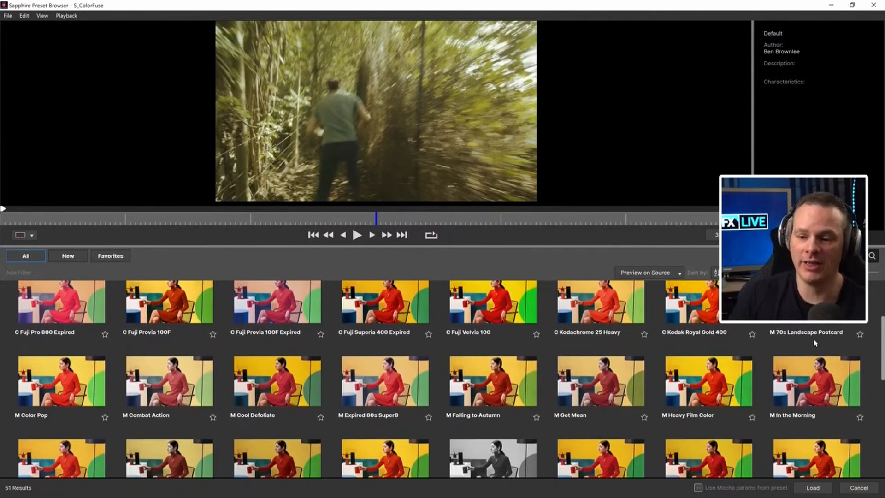
left_click_drag(880, 335, 879, 349)
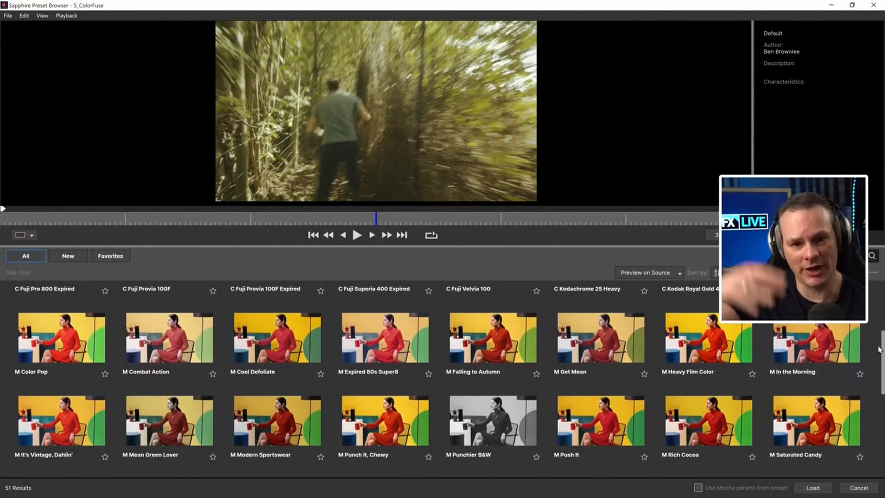
left_click(703, 348)
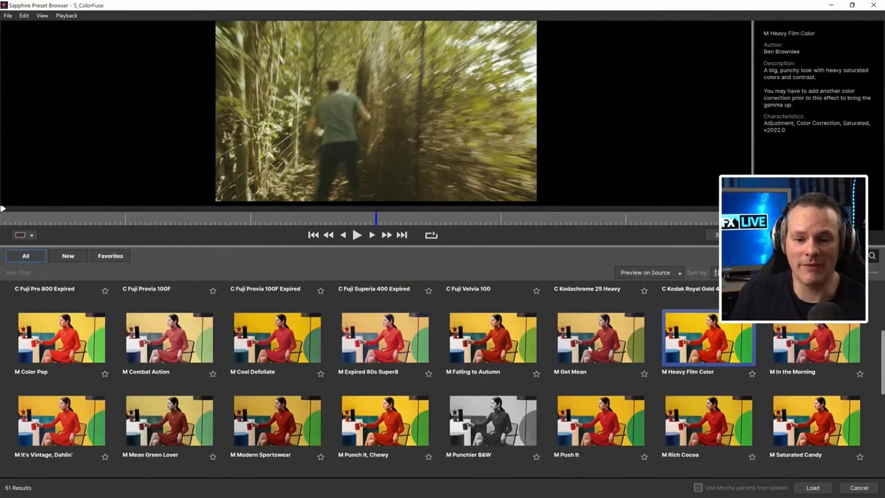
left_click(494, 343)
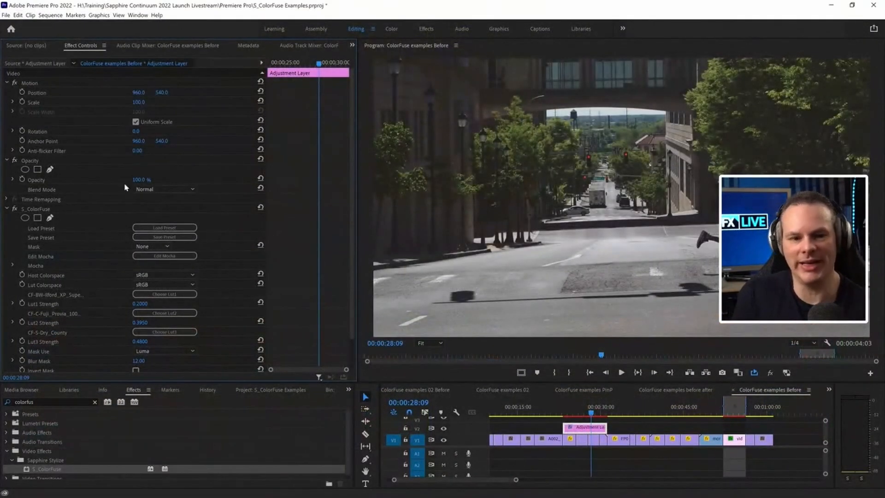
Step: Delete the S_ColorFuse effect from the adjustment layer
left_click(33, 210)
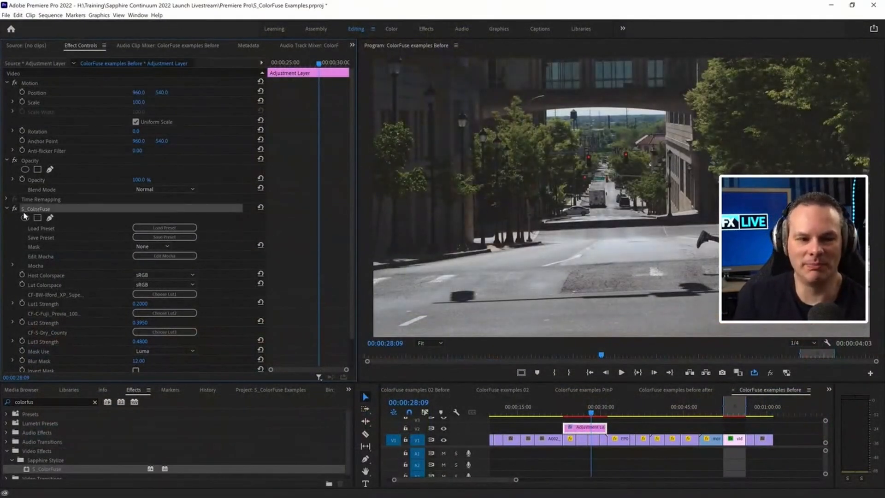
key("Delete")
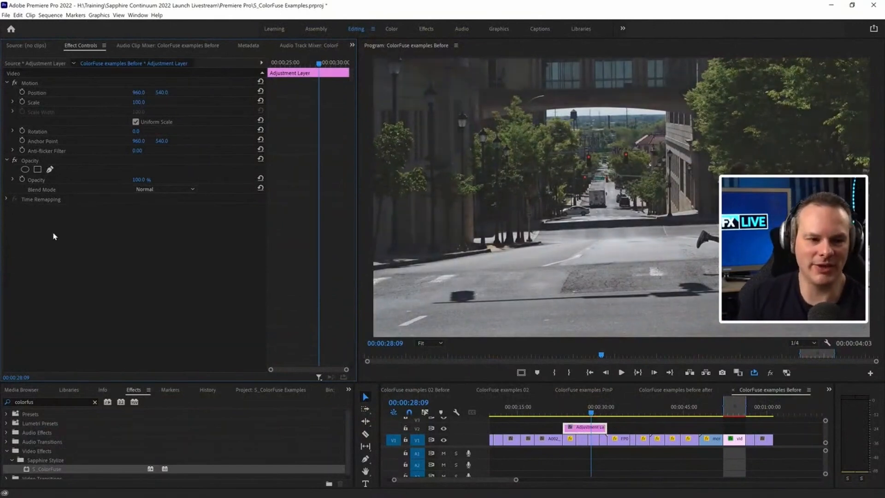
Step: Apply S_ColorFuse to the street clip FP016273MD03.mp4 beneath the adjustment layer and open its preset browser
left_click(593, 439)
left_click(182, 241)
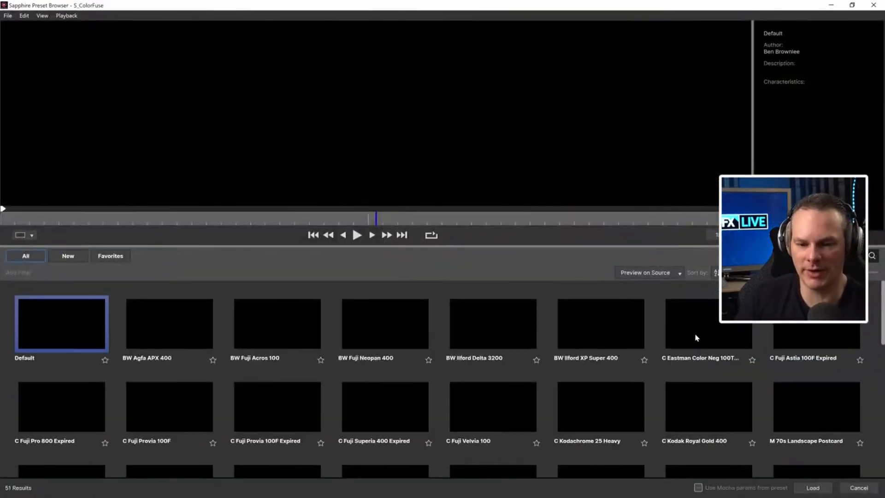
Step: Examine the full range of S_ColorFuse presets, from the film stock looks to the single stylized looks
mouse_move(698, 334)
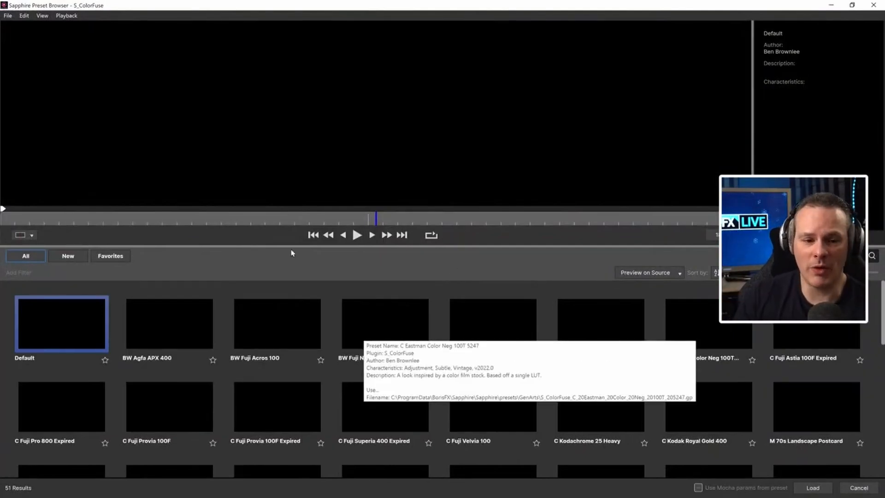
left_click_drag(882, 322, 882, 456)
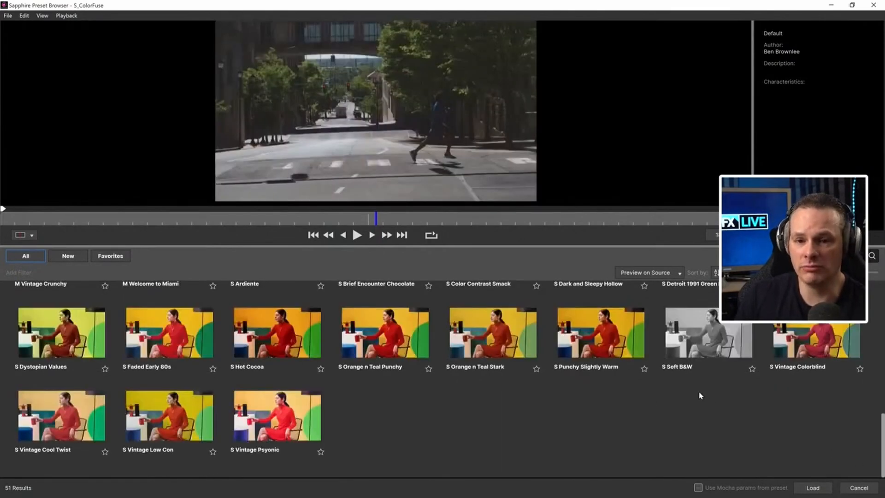
left_click_drag(882, 426, 881, 322)
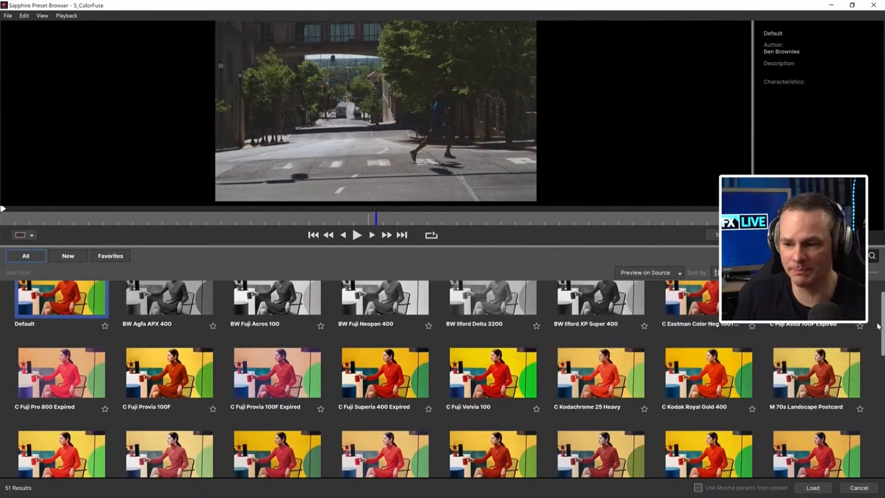
scroll(882, 323, "up", 1)
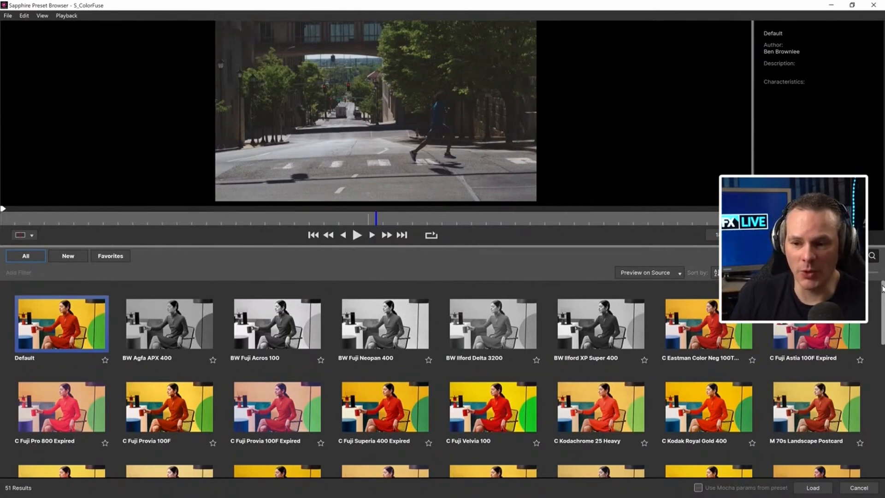
mouse_move(882, 289)
left_mouse_down()
mouse_move(882, 313)
mouse_move(882, 289)
left_mouse_up()
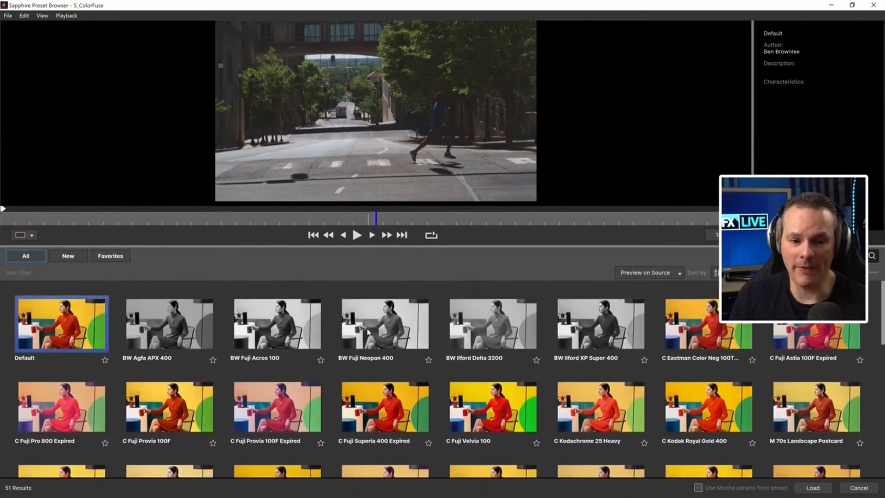
mouse_move(254, 354)
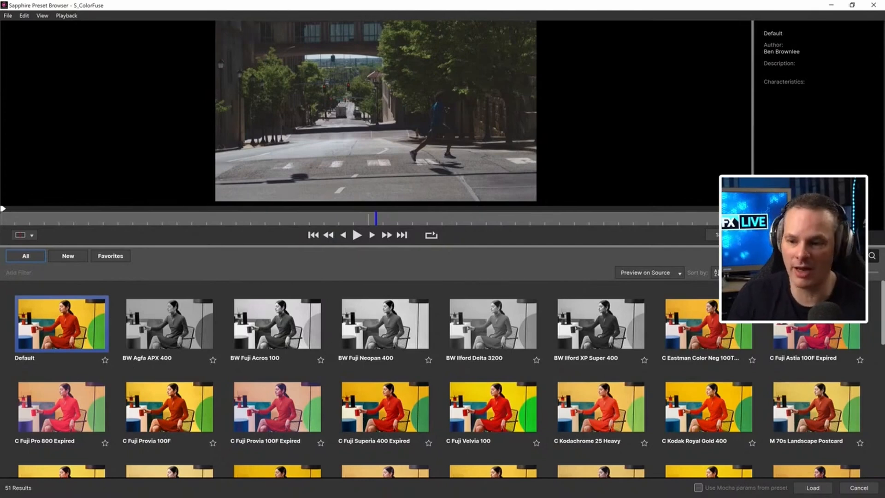
left_click(882, 450)
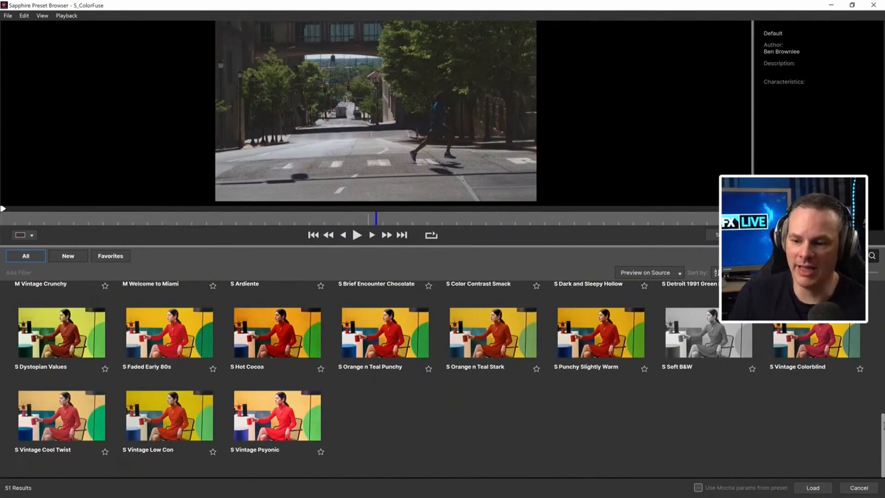
scroll(873, 363, "up", 4)
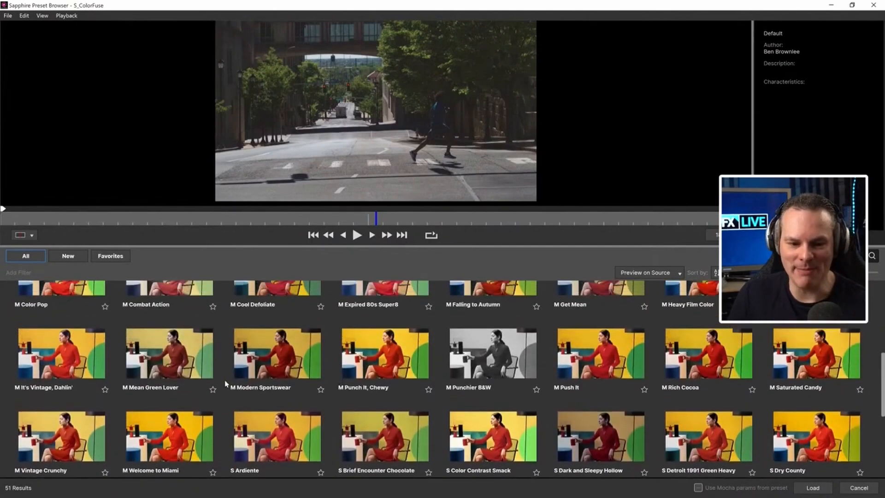
Step: Preview the M Mean Green Lover and M It's Vintage, Dahlin' presets, and load M Cool Defoliate on the street clip
left_click(158, 363)
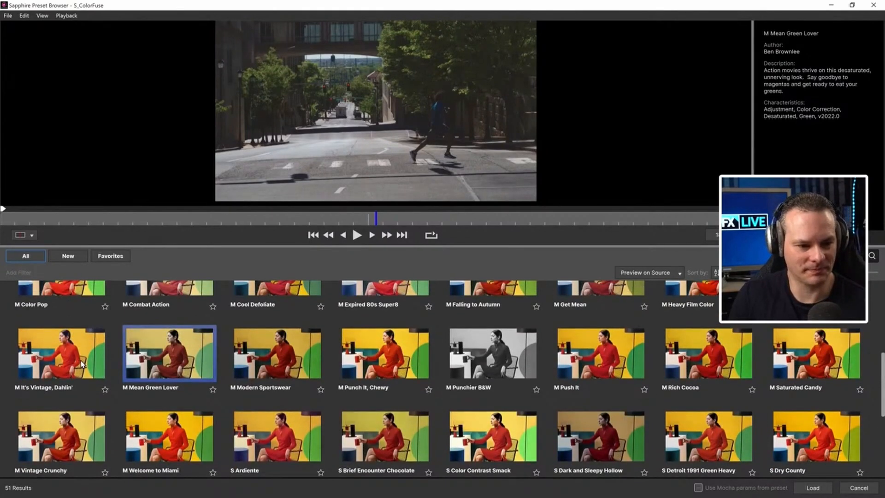
left_click(82, 364)
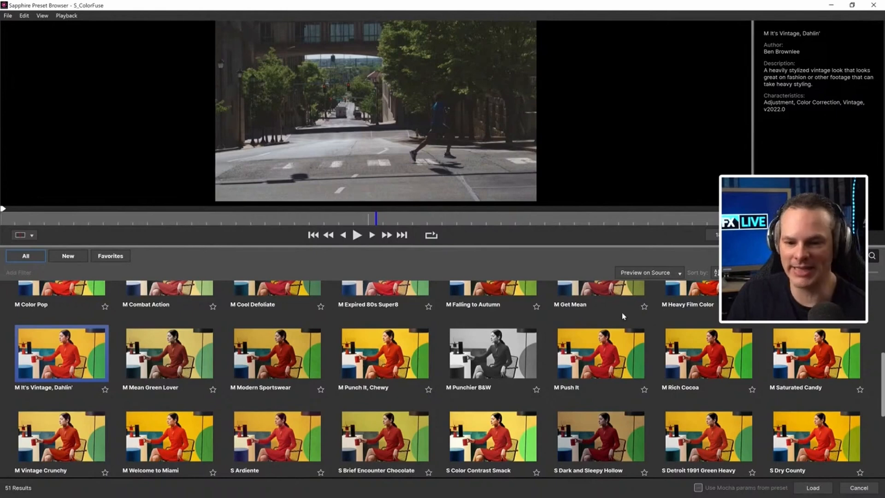
scroll(882, 362, "up", 1)
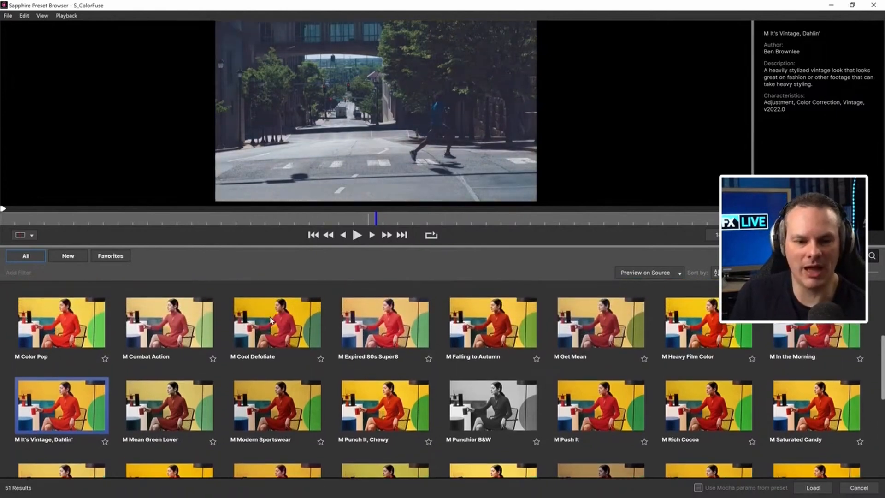
left_click(260, 325)
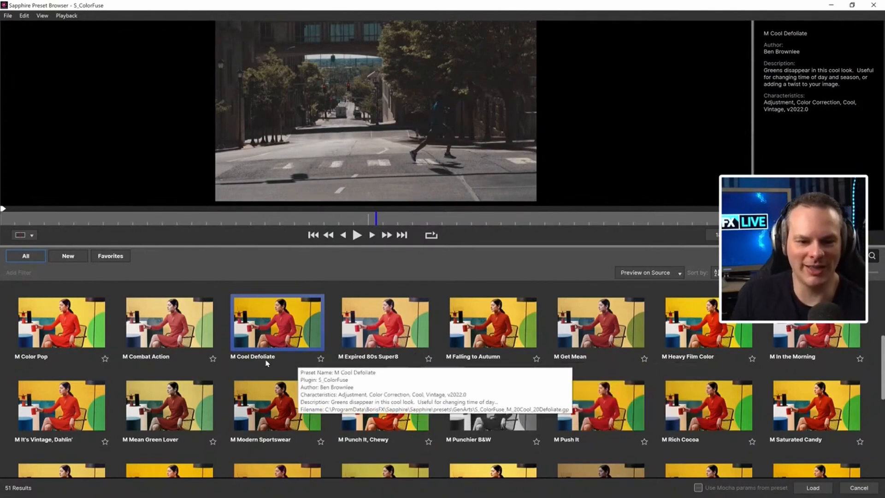
left_click(812, 487)
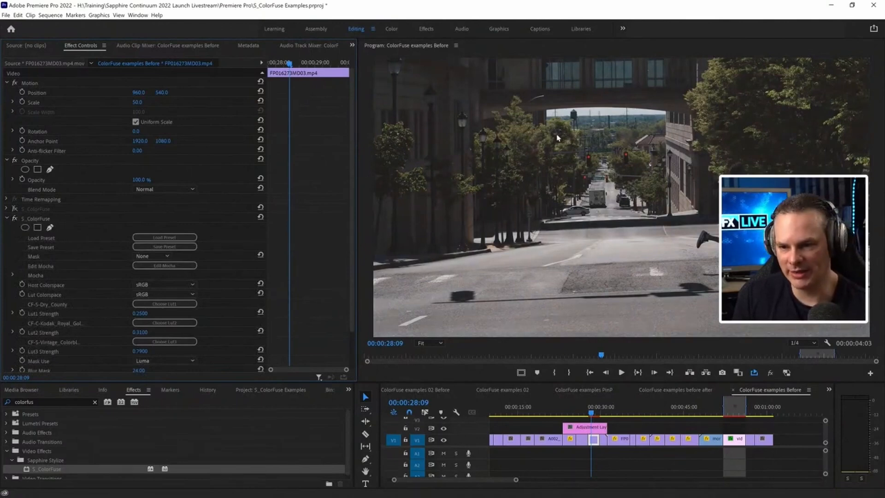
Step: Switch the street clip's active S_ColorFuse effect off and on to compare the graded and ungraded image
left_click(15, 218)
left_click(14, 221)
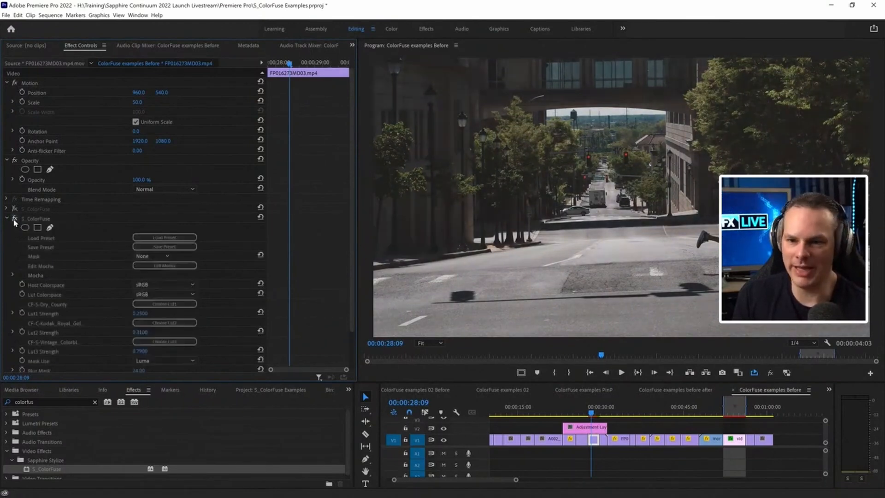
left_click(14, 220)
left_click(13, 220)
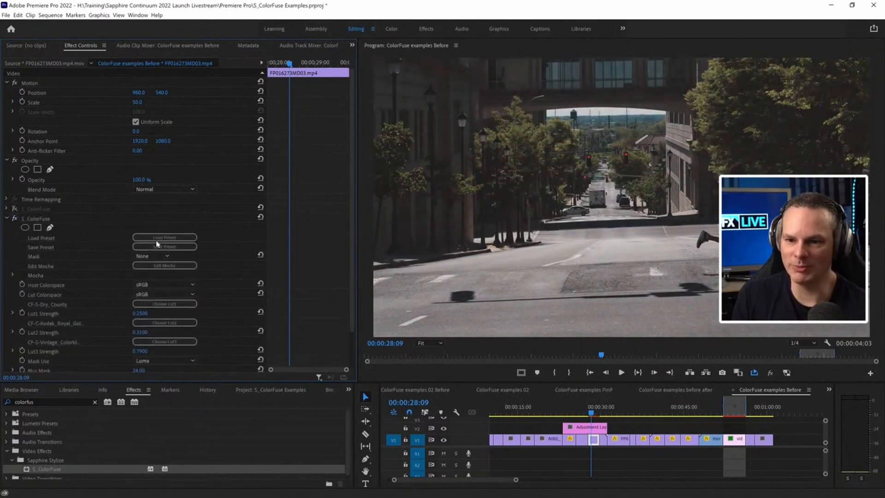
Step: Set Lut3 Strength of the street clip's active S_ColorFuse effect to 0.62
scroll(351, 233, "down", 3)
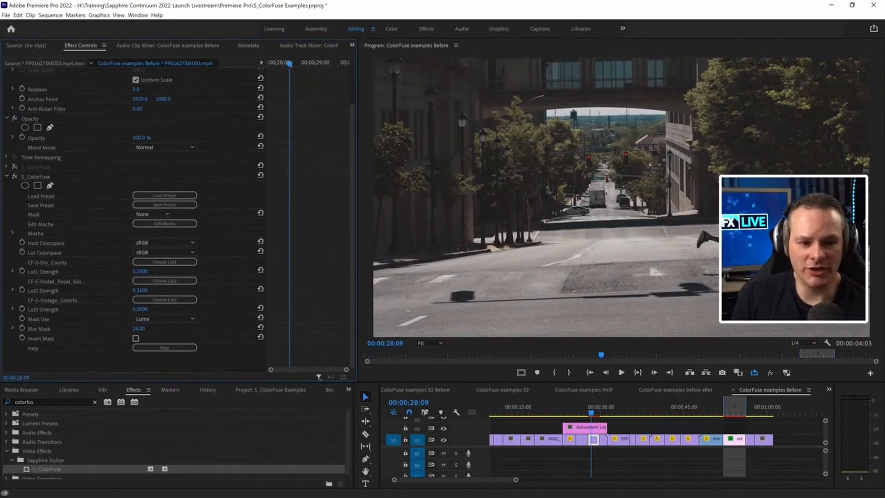
left_click_drag(138, 308, 115, 309)
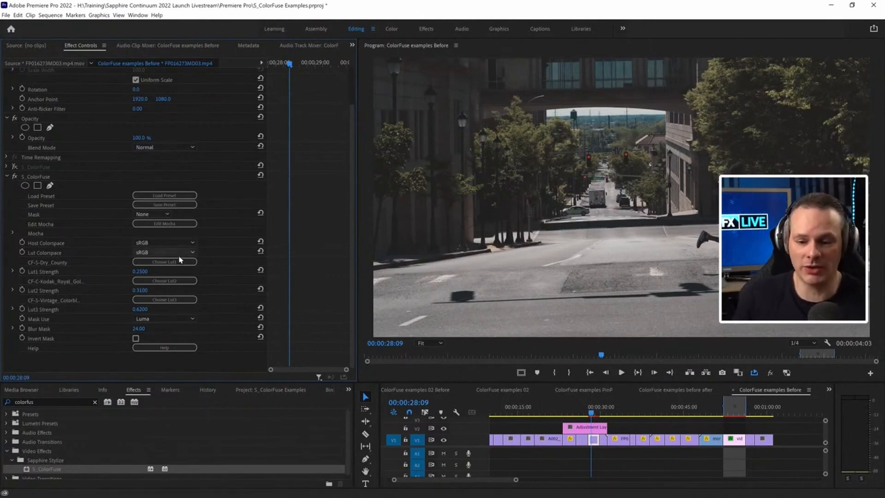
Step: Apply S_ColorFuse to the close-up clip of the woman beside the red flowers at 00:00:40:00
left_click(621, 406)
key("Up")
key("Up")
key("Up")
key("Up")
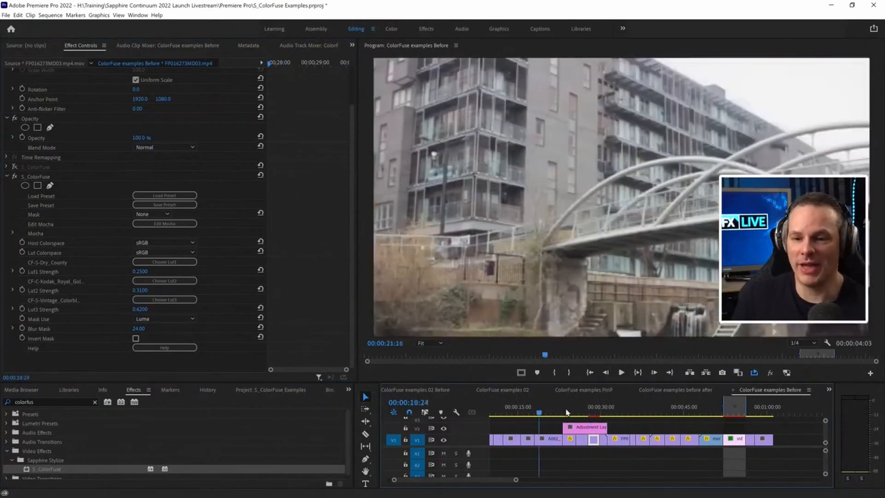
left_click(655, 406)
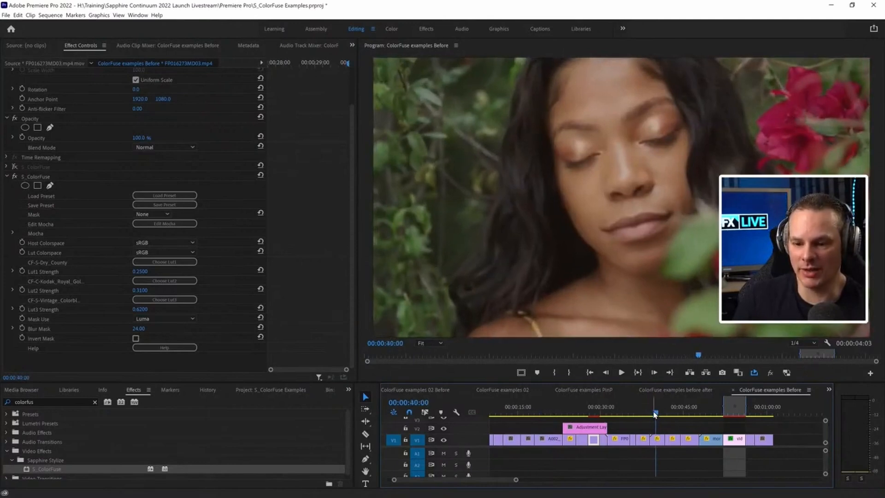
left_click_drag(46, 469, 658, 440)
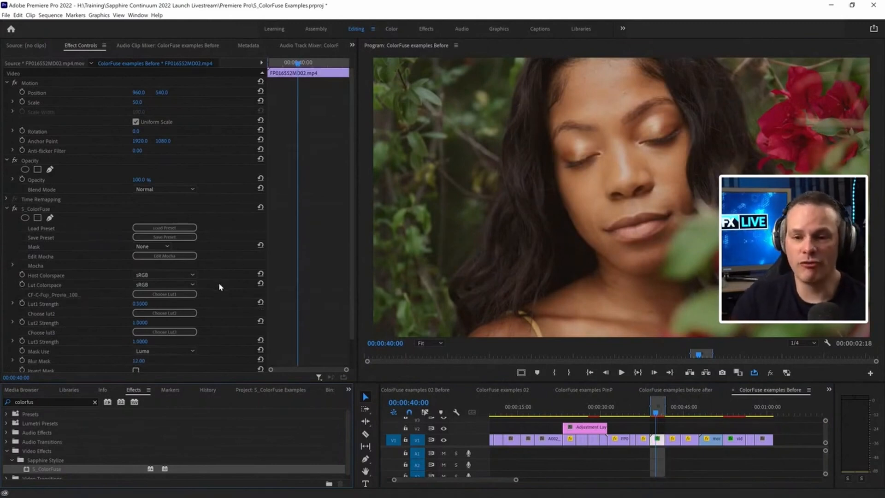
Step: Load Strong Vintage Yellow 01.cube from the Film Wash Vol 6 folder as Lut1 on the close-up clip and set Lut1 Strength to 0.66
left_click(186, 297)
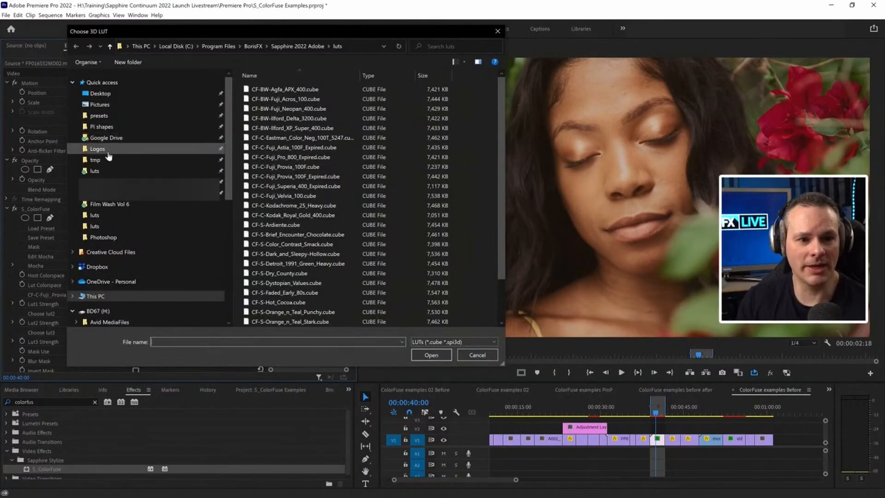
left_click(105, 175)
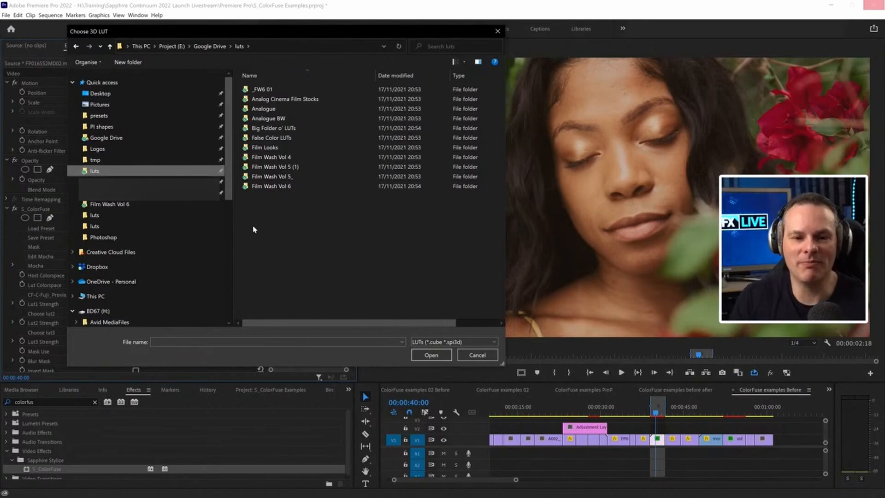
double_click(287, 187)
left_click_drag(499, 96, 490, 166)
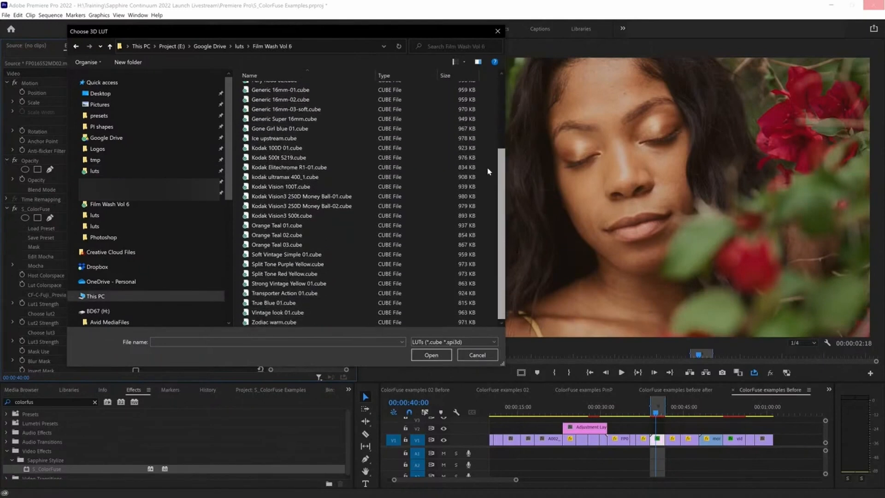
double_click(302, 286)
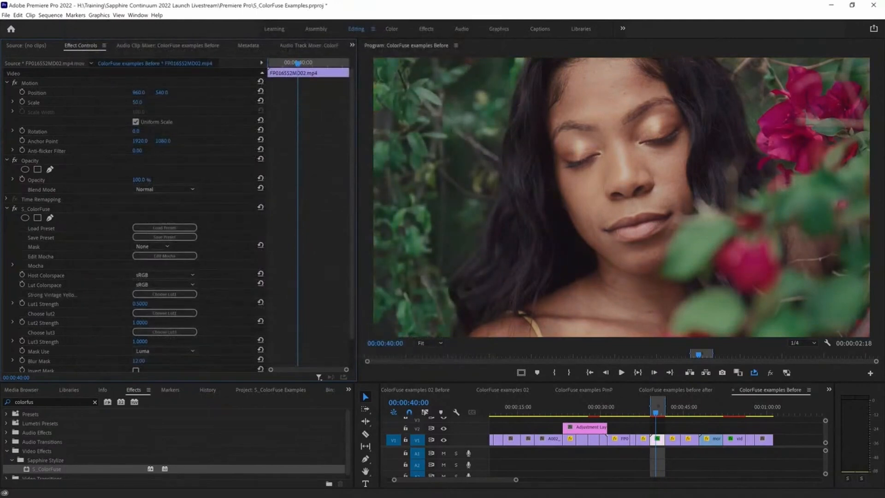
left_click_drag(143, 304, 137, 304)
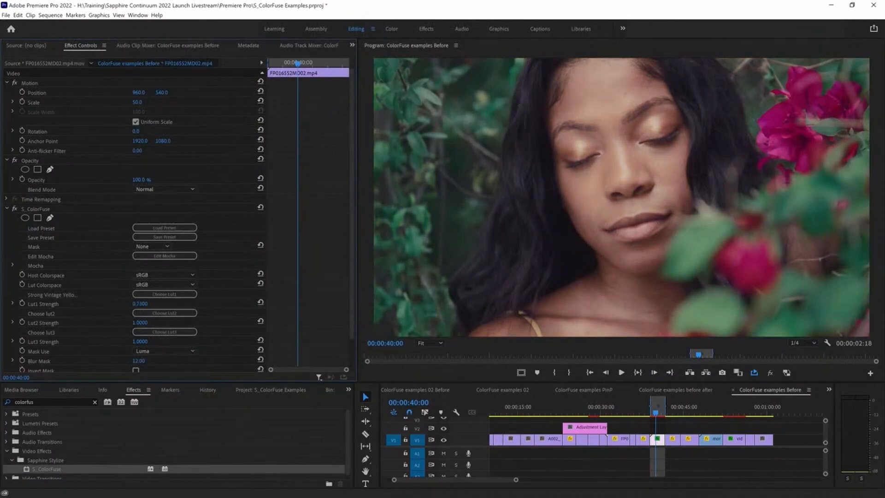
Step: Load Amelie 02.cube from the Film Wash Vol 6 folder as Lut2 on the close-up clip and set Lut2 Strength to 0.3
left_click(171, 312)
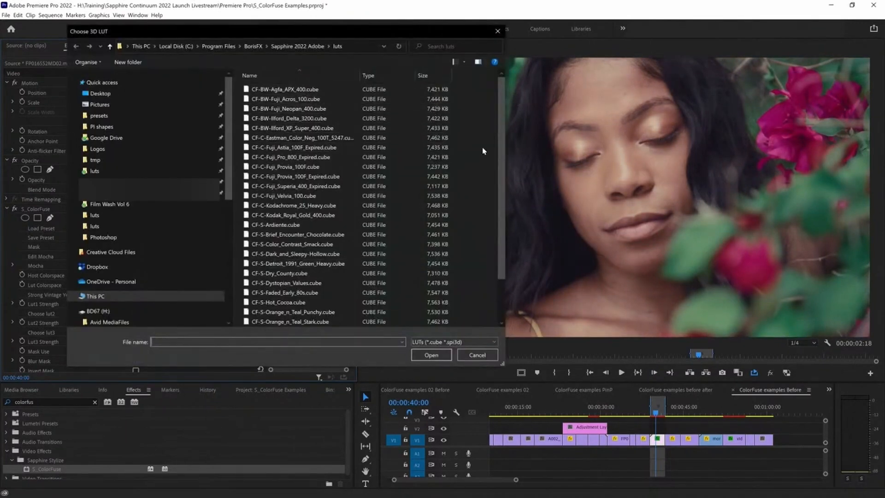
left_click(95, 171)
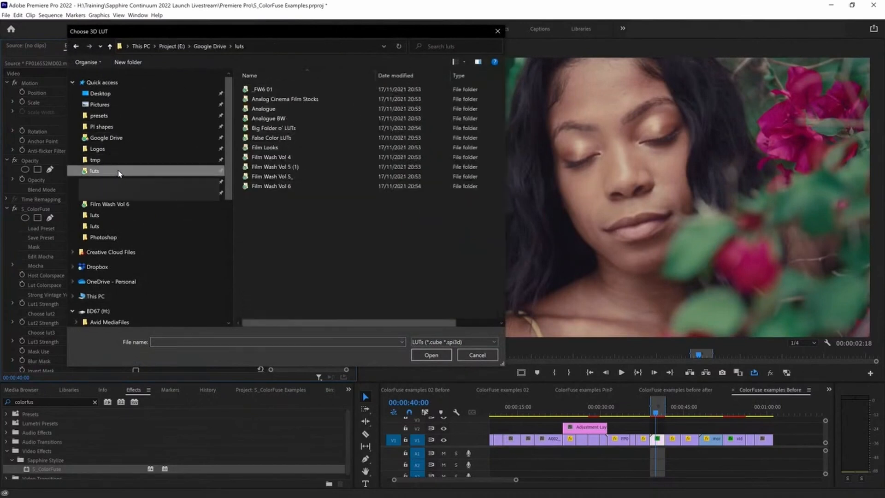
double_click(283, 187)
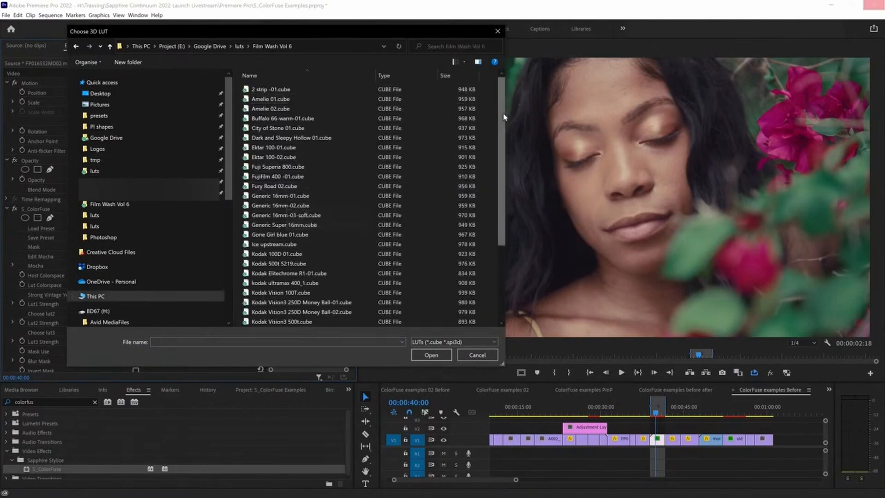
double_click(276, 112)
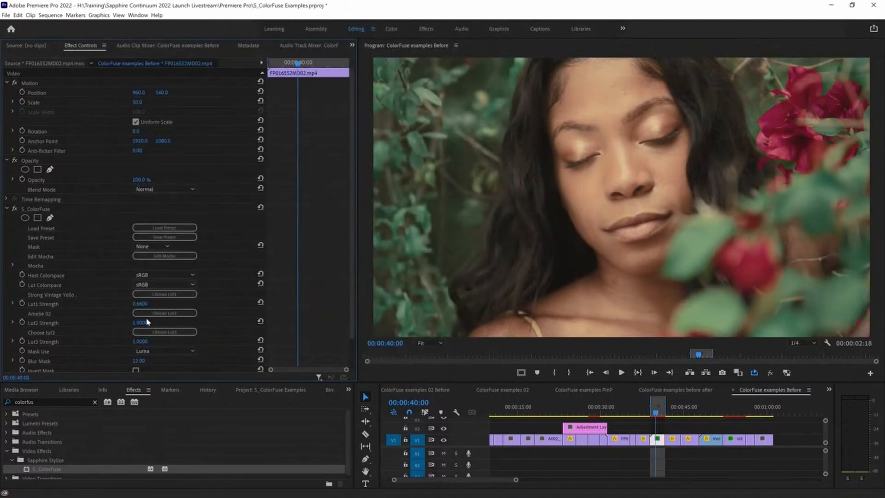
left_click_drag(139, 322, 93, 323)
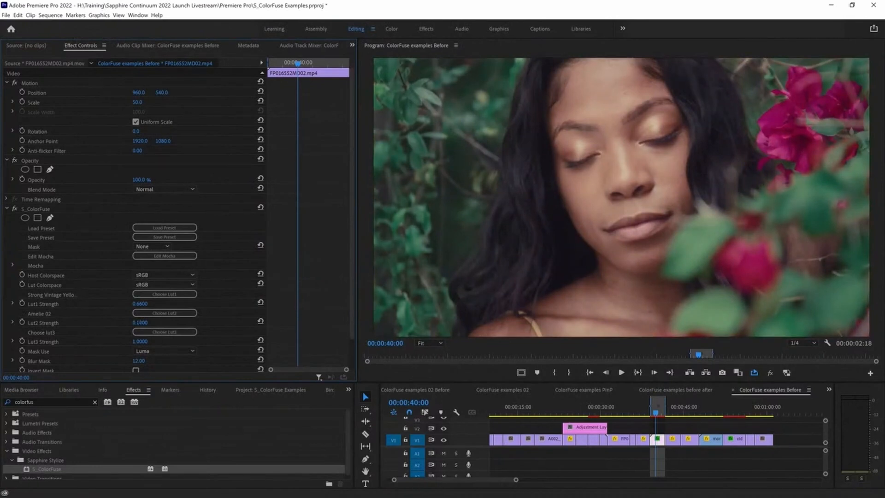
left_click_drag(140, 322, 144, 323)
Step: Switch the close-up clip's S_ColorFuse effect off and on repeatedly to compare the graded and ungraded image
left_click(14, 209)
left_click(15, 209)
left_click(15, 208)
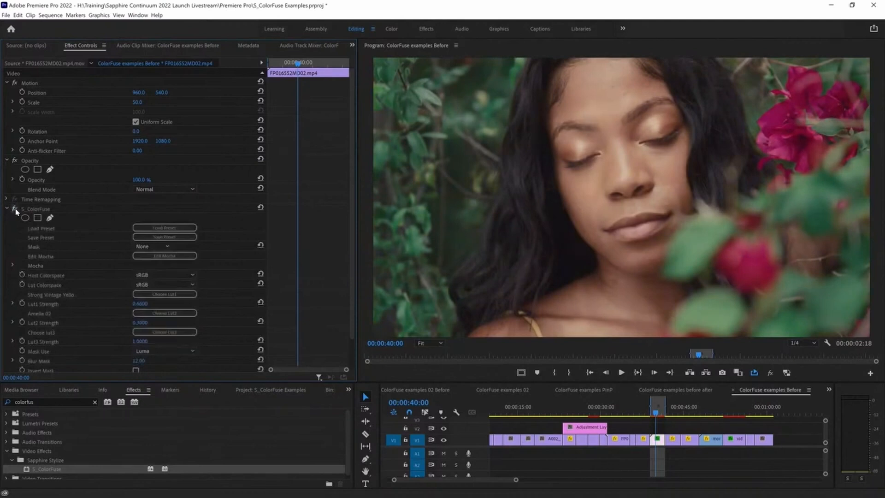
left_click(15, 209)
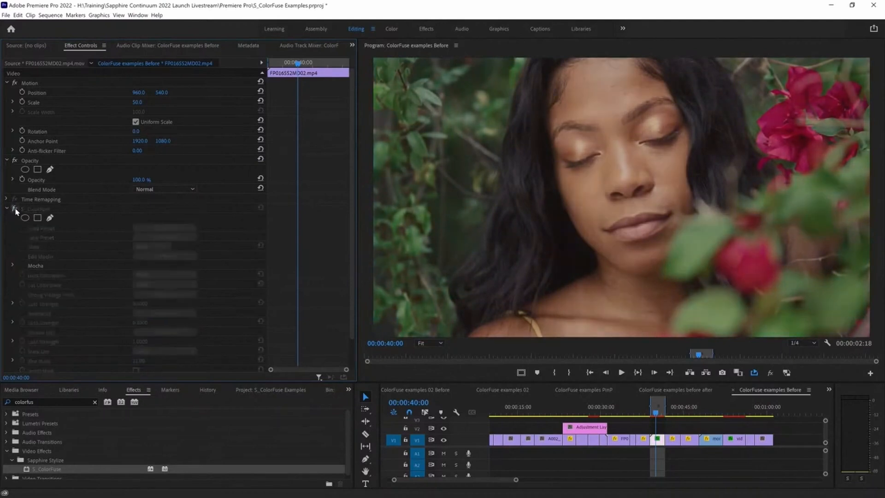
left_click(15, 209)
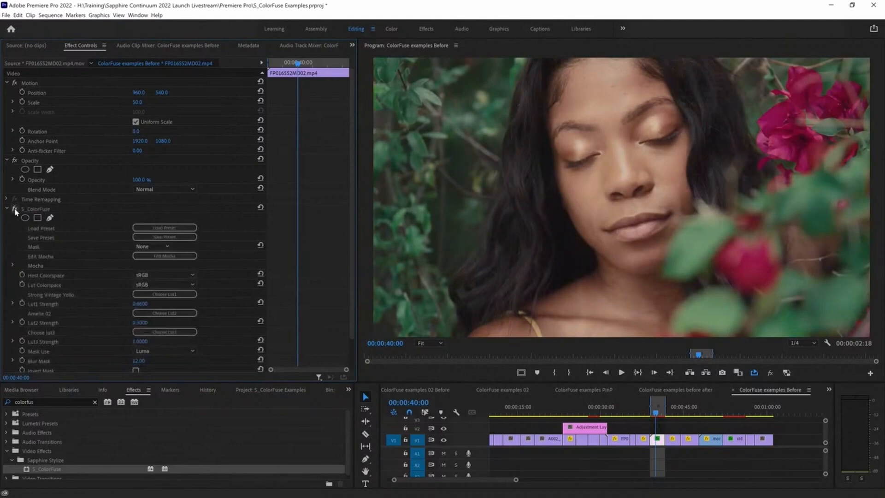
left_click(14, 208)
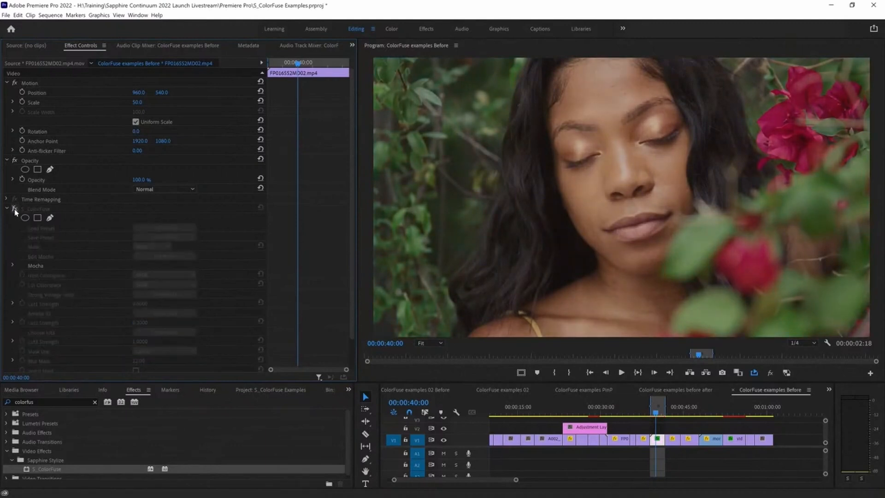
left_click(15, 209)
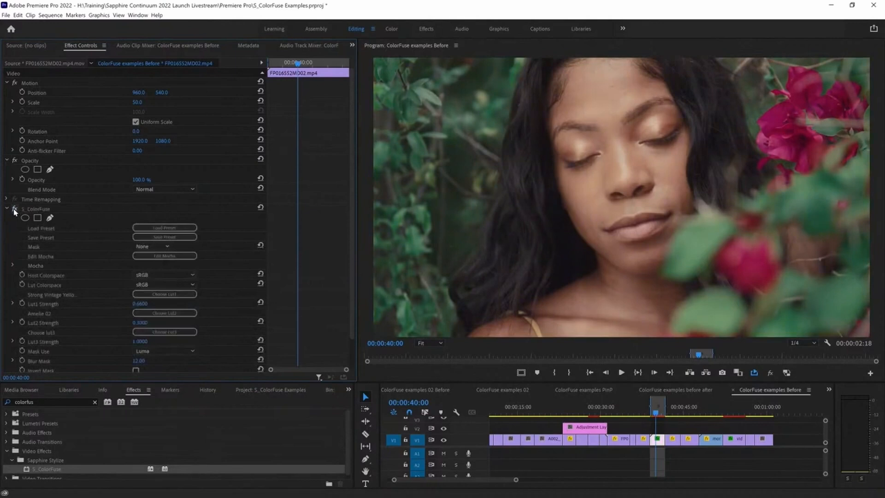
left_click(15, 209)
Step: Save the project, and save the close-up clip's S_ColorFuse settings as a preset named with the author's first name plus "s Fancy Look Eyes Only"
key("ctrl+s")
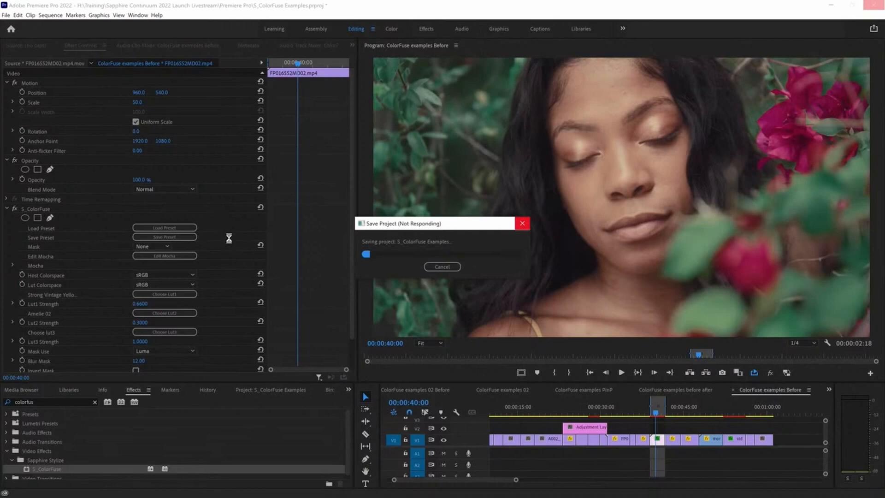
left_click(189, 237)
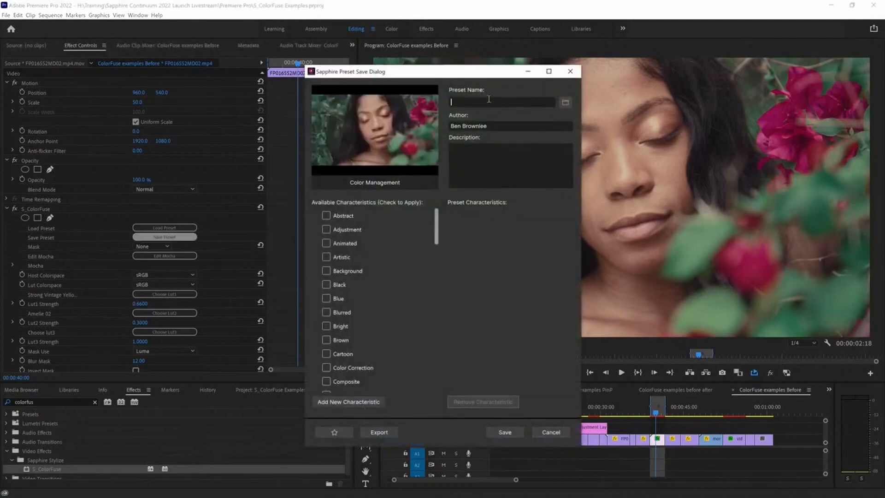
left_click(489, 99)
type("Ben")
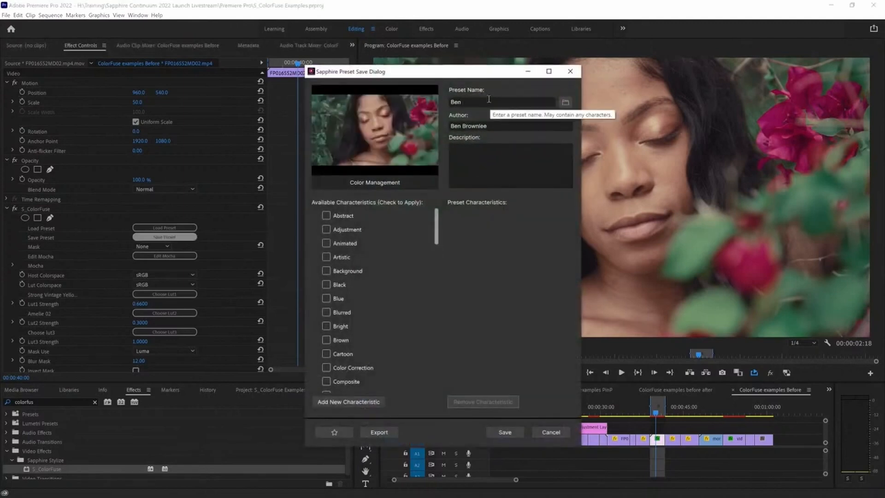
type("s Fancy Look Eyes Only")
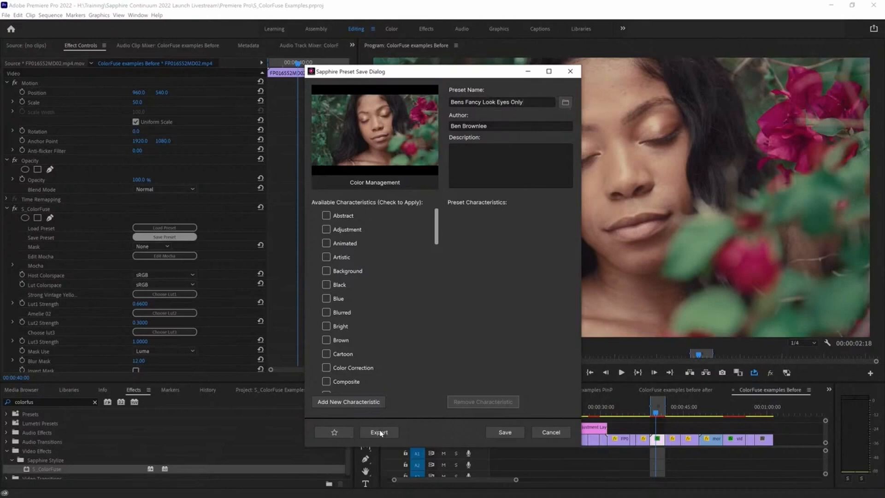
left_click(505, 433)
left_click(655, 414)
left_click_drag(655, 417, 658, 417)
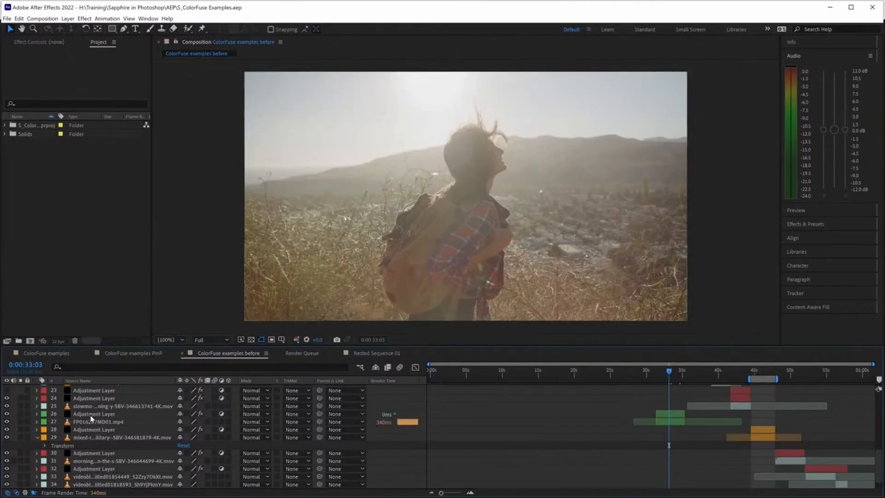
Step: Switch to After Effects and apply Sapphire Stylize S_ColorFuse to the adjustment layer directly above FP016287MD01.mp4
left_click(92, 420)
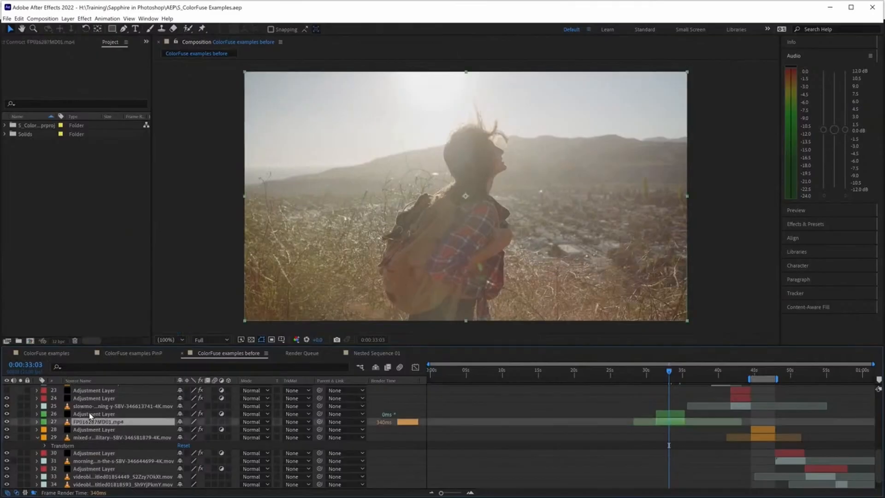
left_click(53, 42)
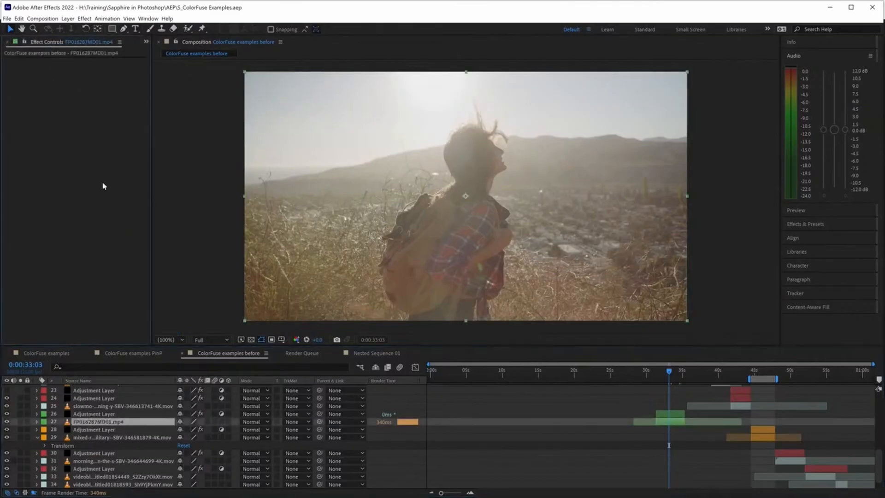
left_click(110, 414)
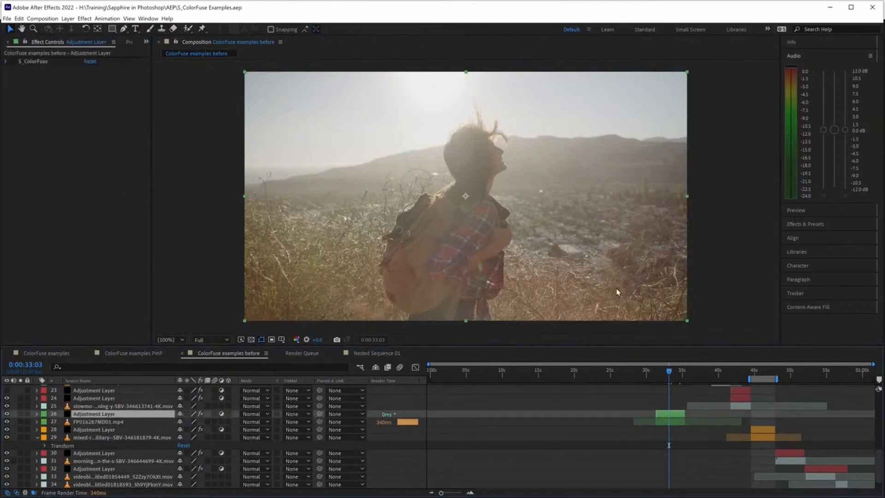
left_click(84, 19)
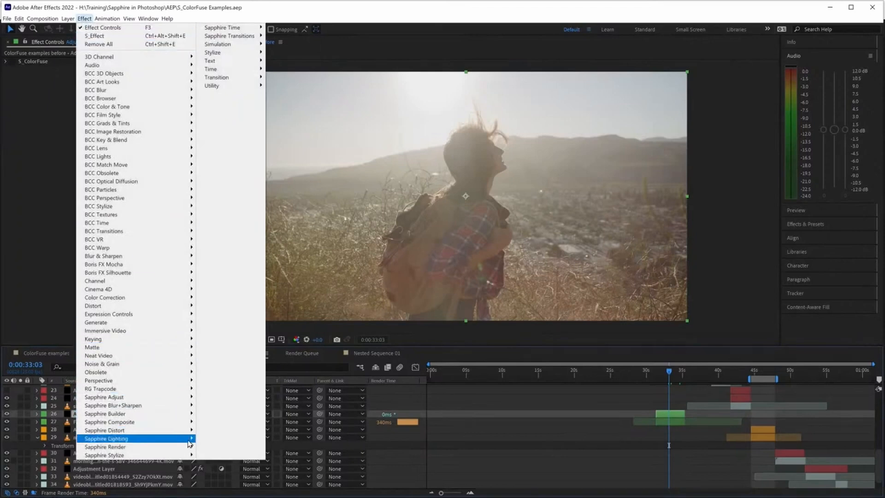
mouse_move(184, 454)
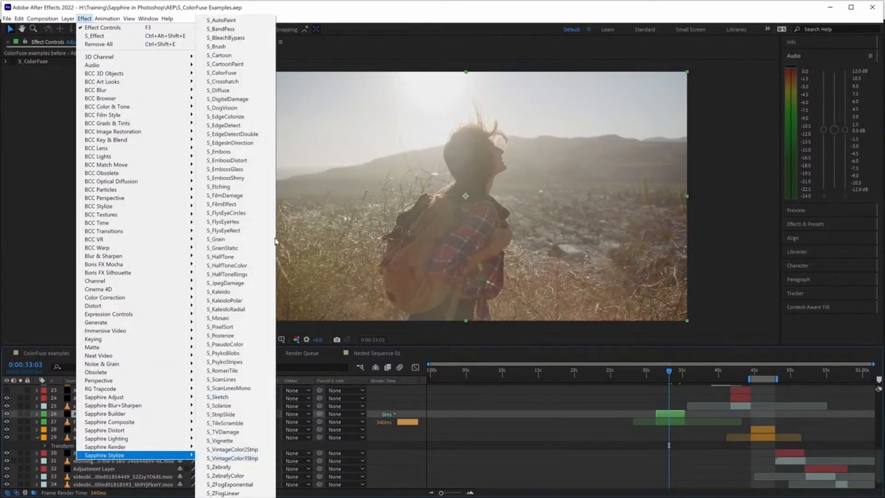
left_click(247, 78)
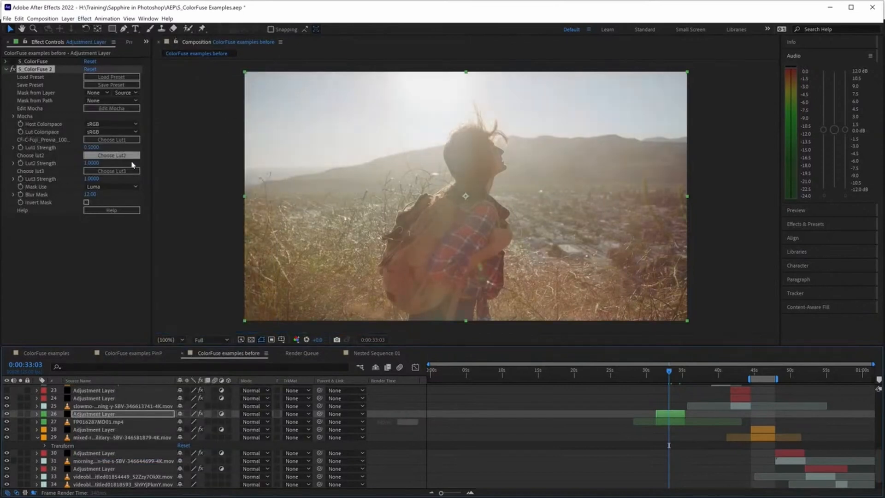
Step: Set Lut1 Strength of the newly added S_ColorFuse effect to 1 and look through its Lut Colorspace options
left_click(91, 147)
type("1")
key("Return")
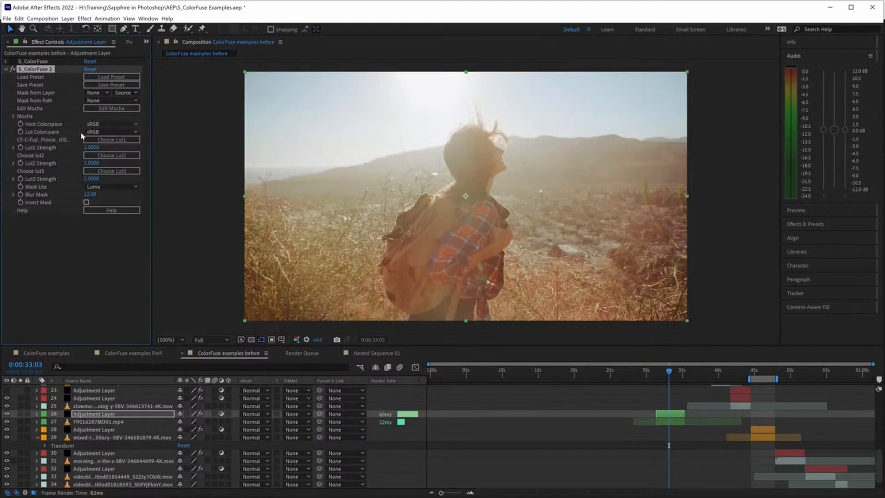
left_click(132, 132)
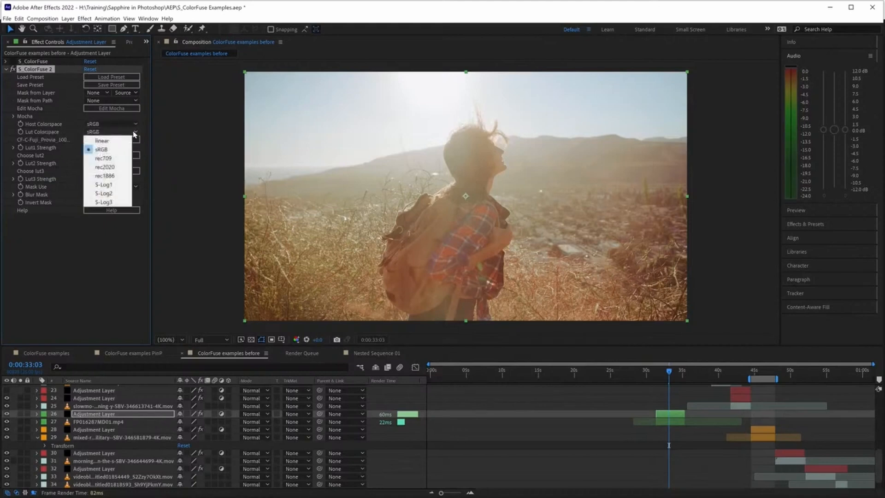
left_click(64, 267)
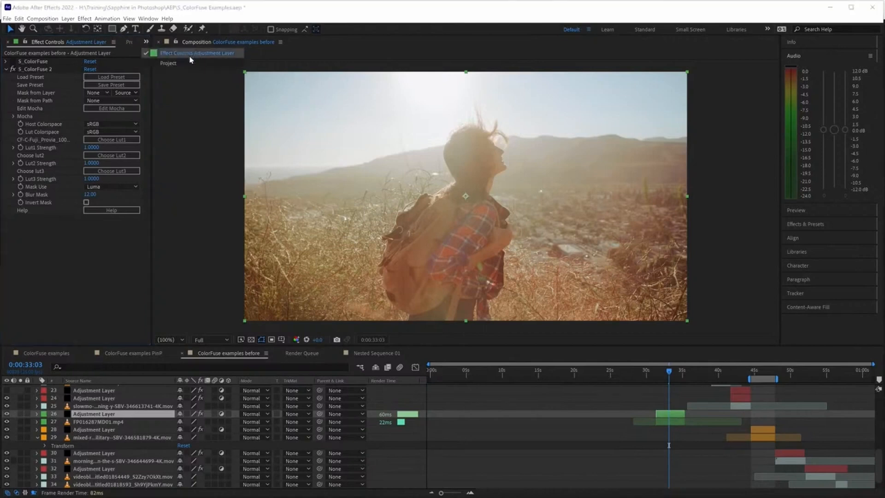
Step: Enable Linearize Working Space in the project's color settings
key("ctrl+0")
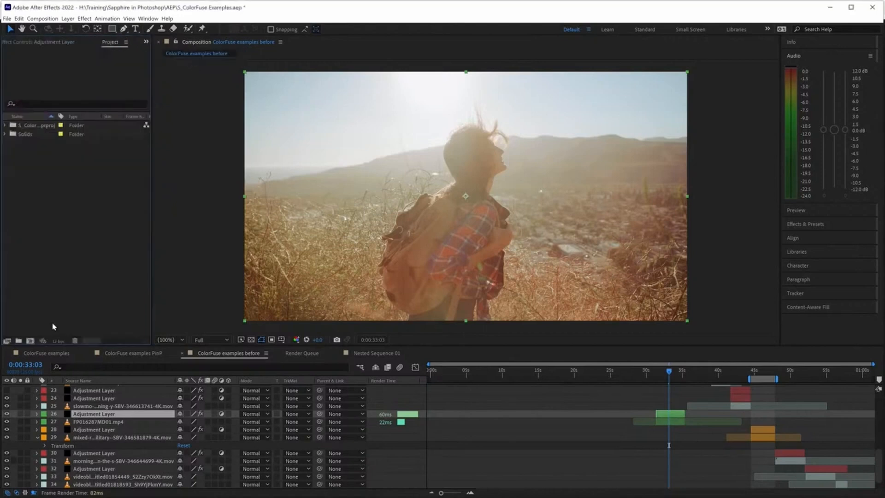
left_click(58, 341)
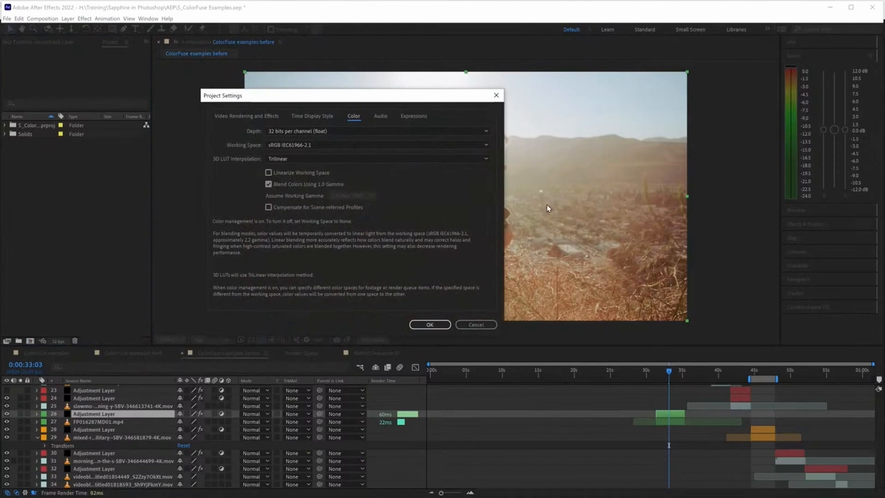
left_click(294, 173)
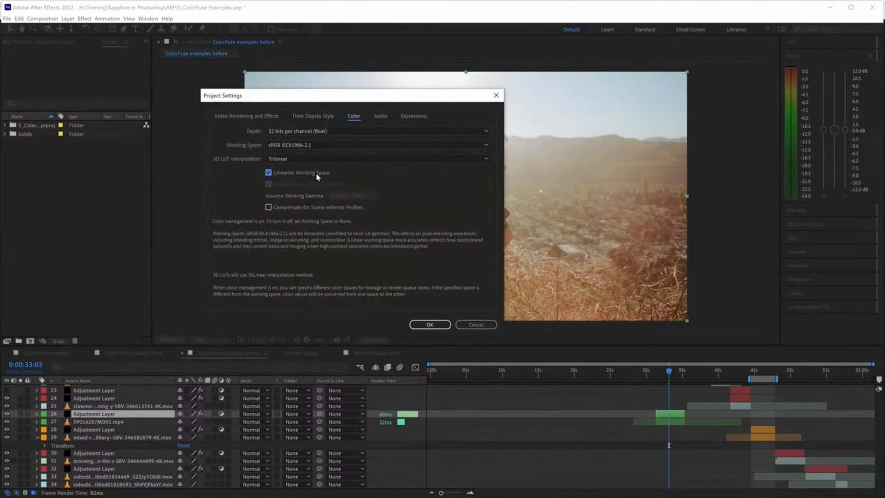
left_click(429, 324)
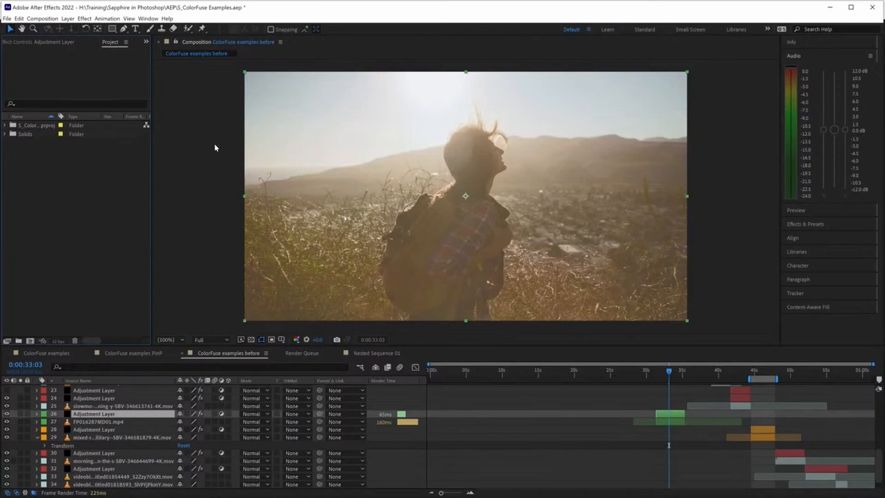
Step: Set the Host Colorspace of the second S_ColorFuse effect on the adjustment layer to linear and review the colorspace options
left_click(55, 44)
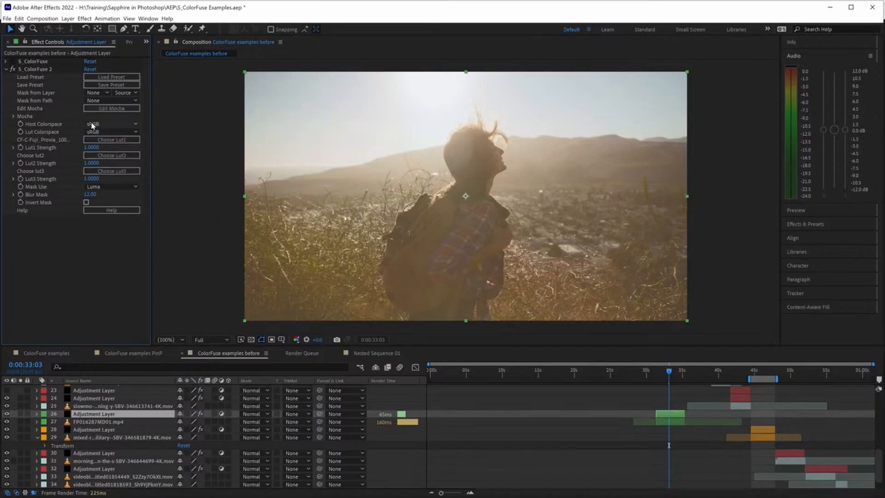
left_click(135, 127)
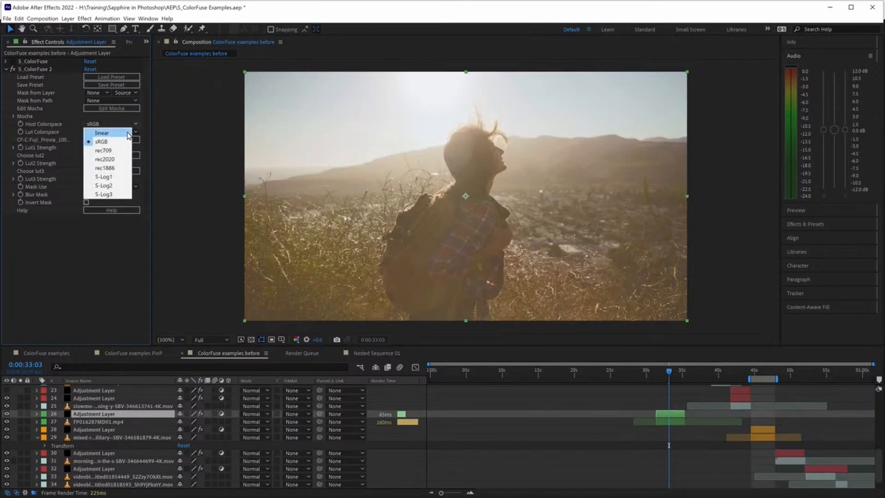
left_click(128, 133)
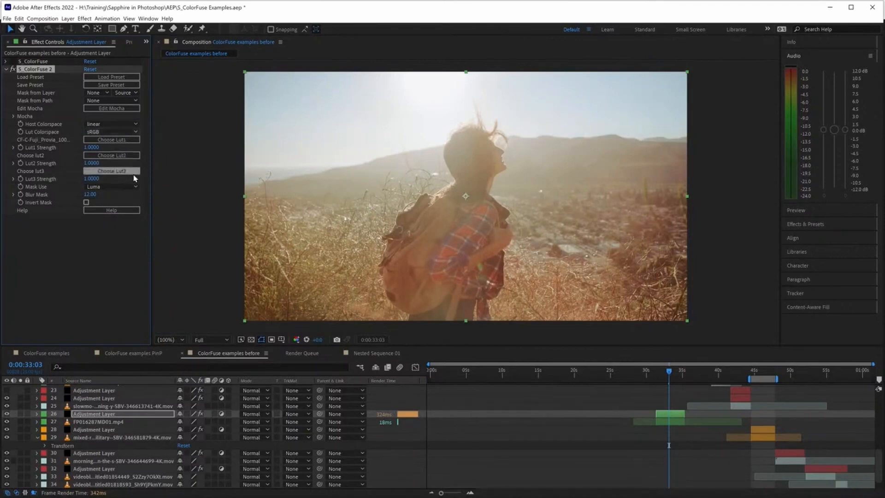
left_click(135, 123)
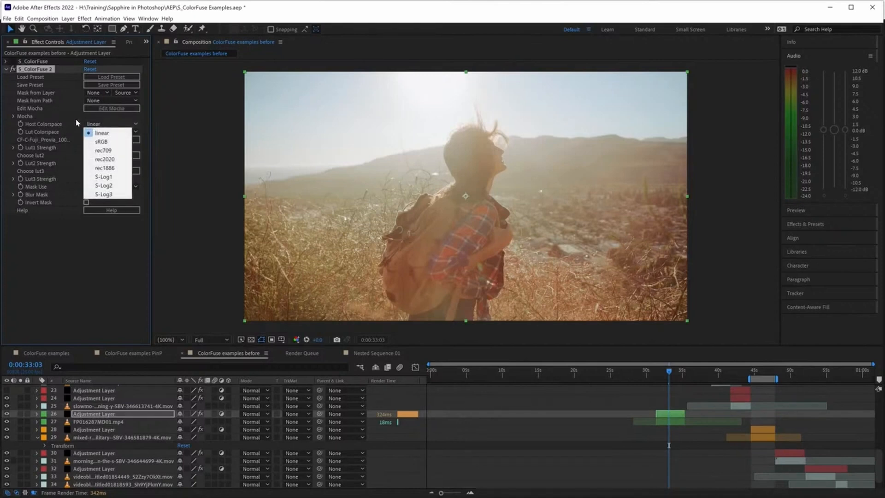
left_click(61, 133)
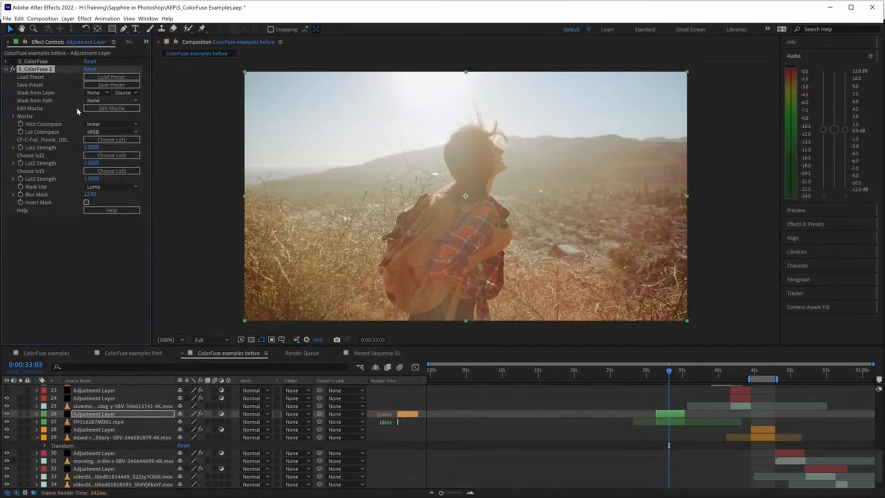
left_click(131, 141)
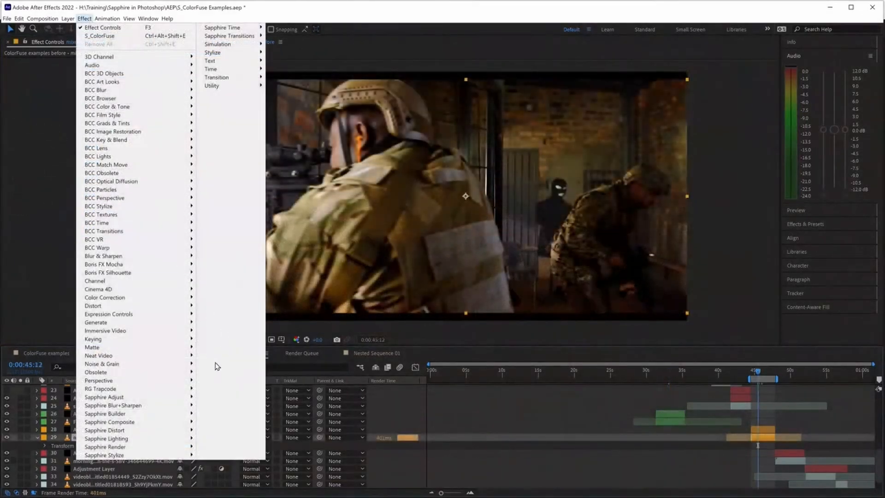
Step: Apply Sapphire Builder S_Effect to the military clip on layer 29 and open it for editing in the Effect Builder
mouse_move(184, 414)
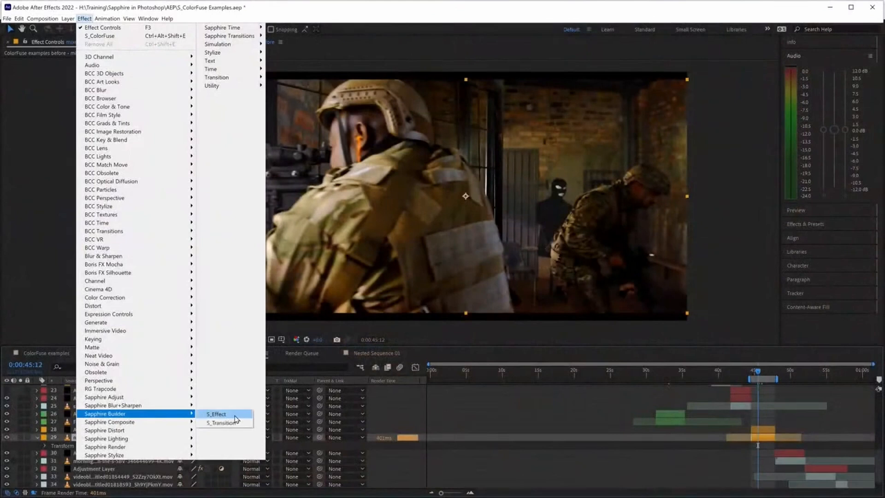
left_click(217, 414)
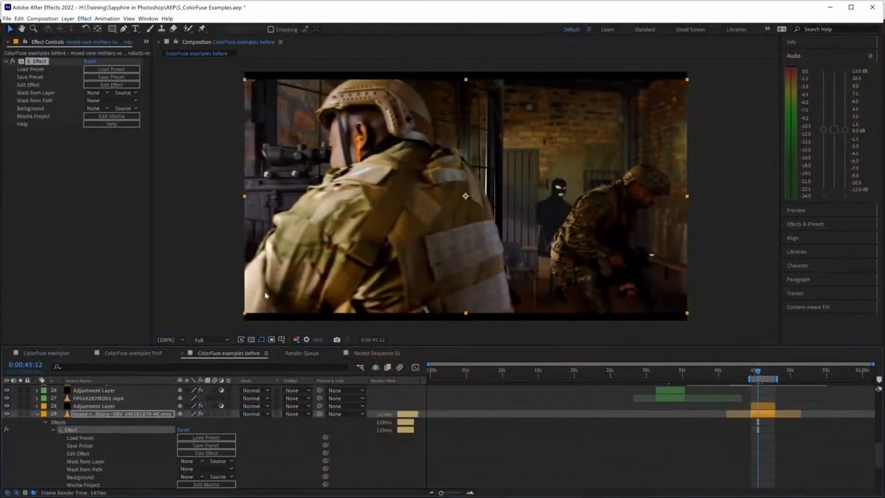
left_click(123, 86)
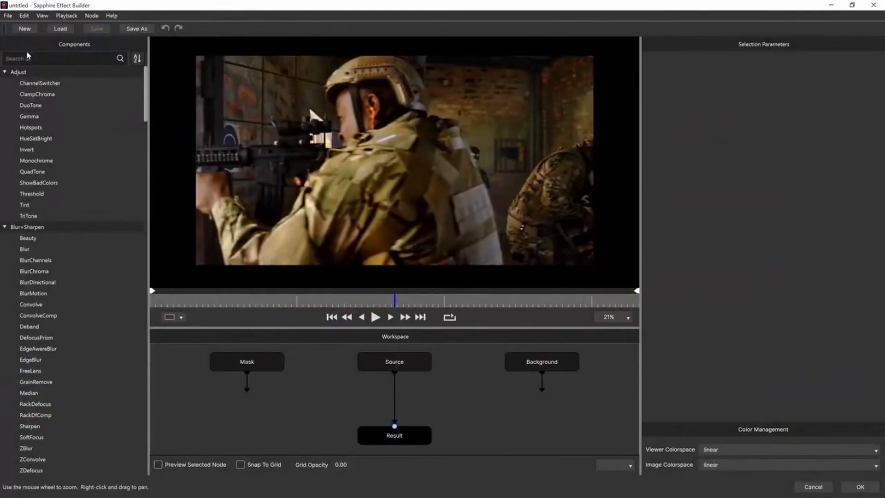
Step: Find the ColorFuseLooks component and insert it between the Source and Result nodes
left_click(32, 59)
type("colorfuse")
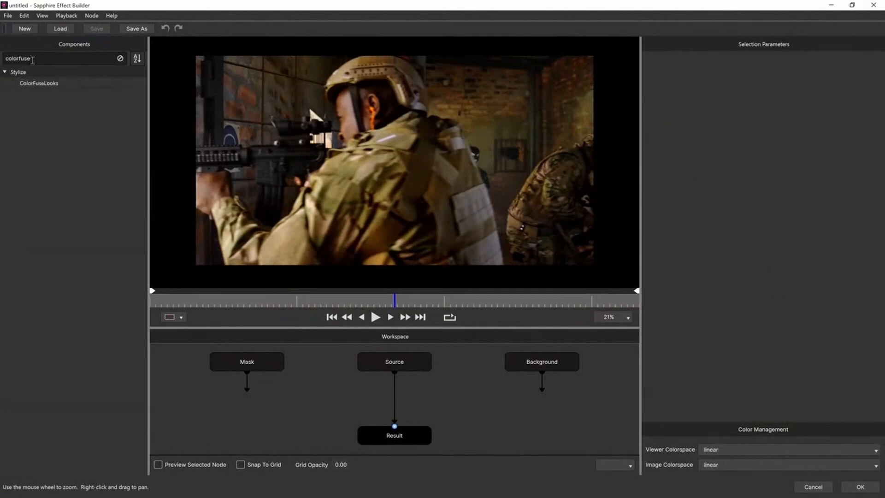
left_click_drag(44, 84, 388, 404)
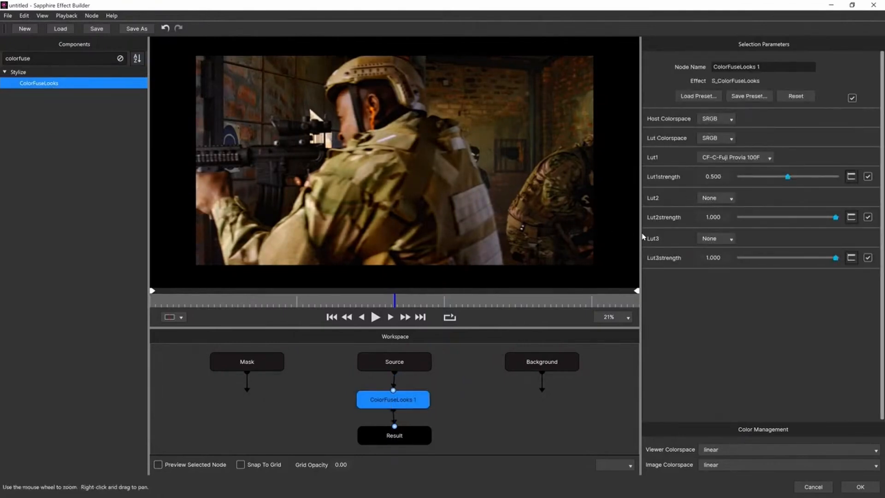
Step: In the ColorFuseLooks node, set Lut1 to CF-BW-Agfa APX 400 at strength 0.205 and Lut2 to CF-S-Dry County at 0.610
left_click(768, 158)
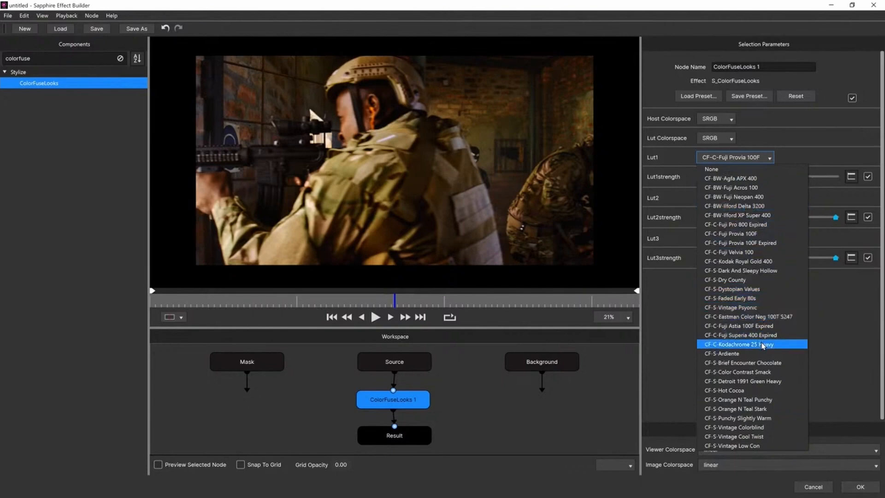
left_click(754, 179)
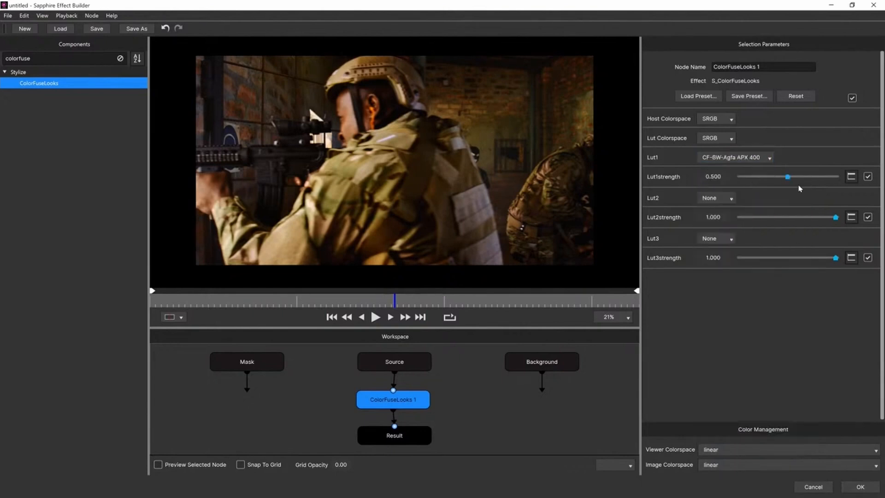
left_click_drag(785, 180, 759, 181)
left_click(716, 198)
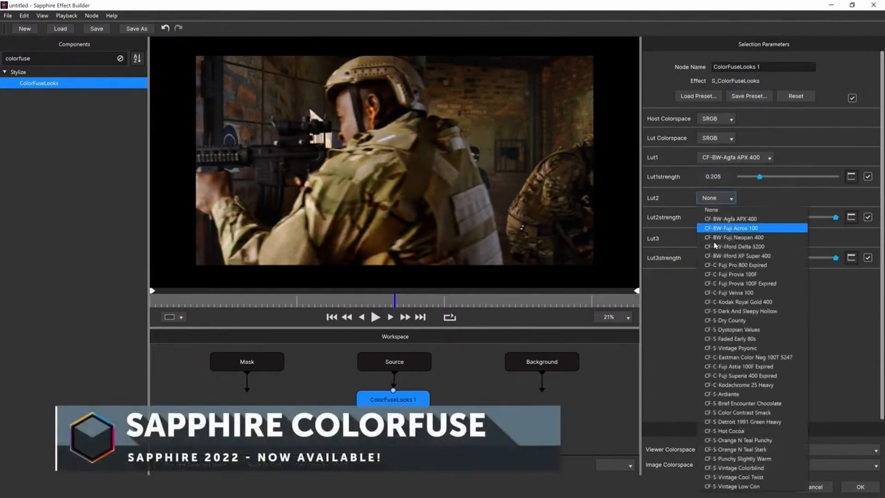
left_click(737, 319)
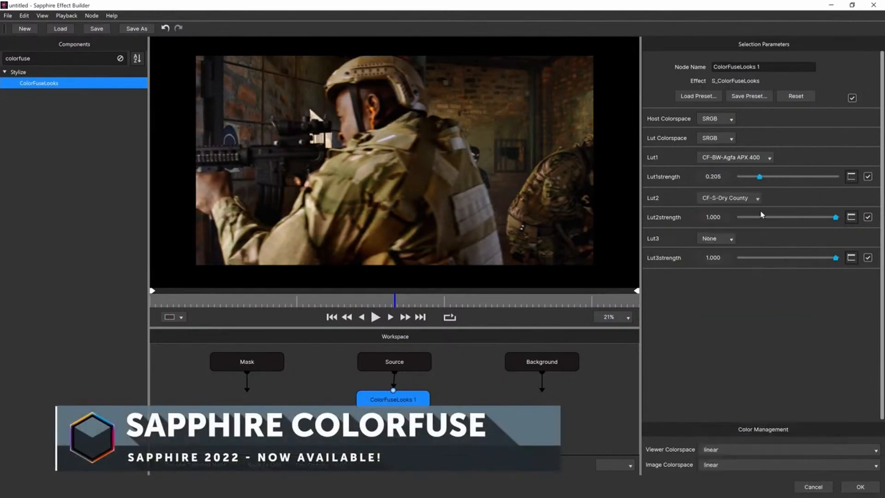
left_click_drag(828, 220, 797, 219)
left_click(795, 218)
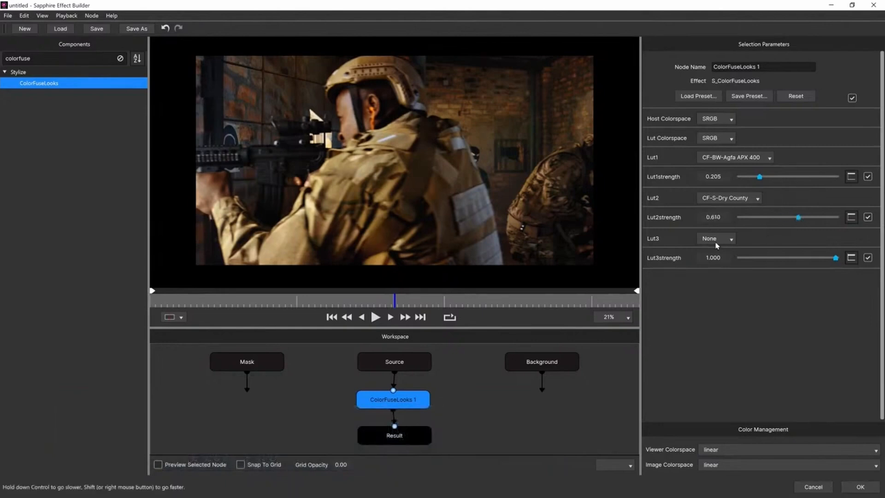
Step: Set Lut3 of the ColorFuseLooks node to CF-C-Fuji Astia 100F Expired with a strength of about 0.252
left_click(714, 243)
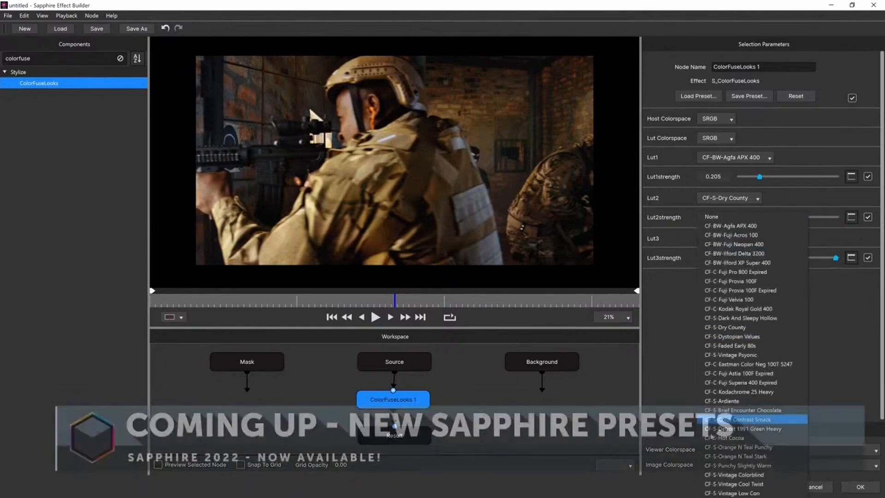
left_click(755, 374)
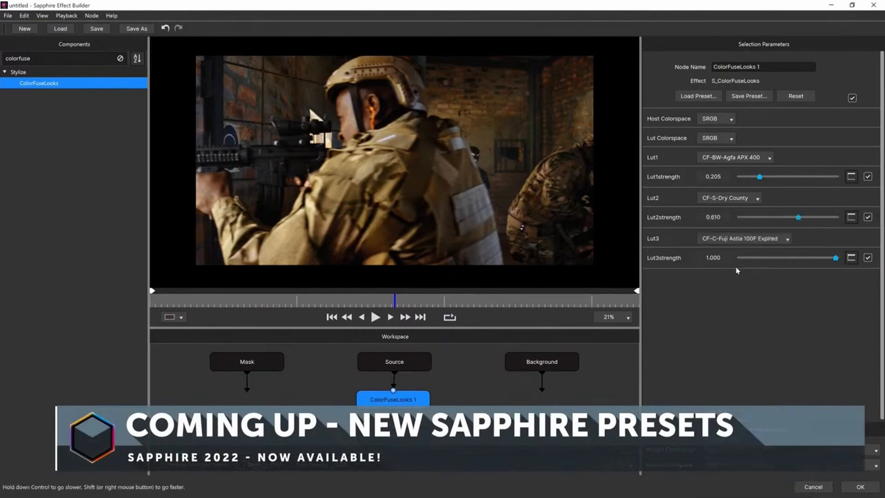
left_click_drag(836, 259, 759, 261)
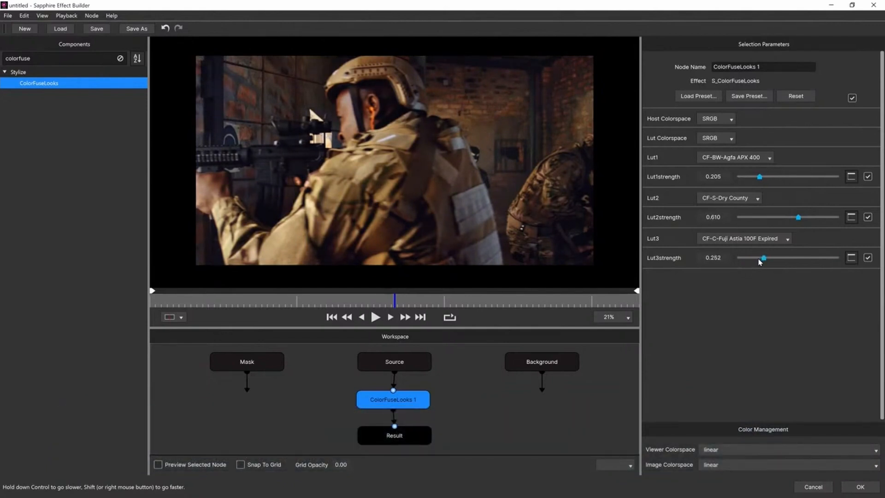
Step: Find the Vignette component and insert it between the ColorFuseLooks and Result nodes
left_click(120, 60)
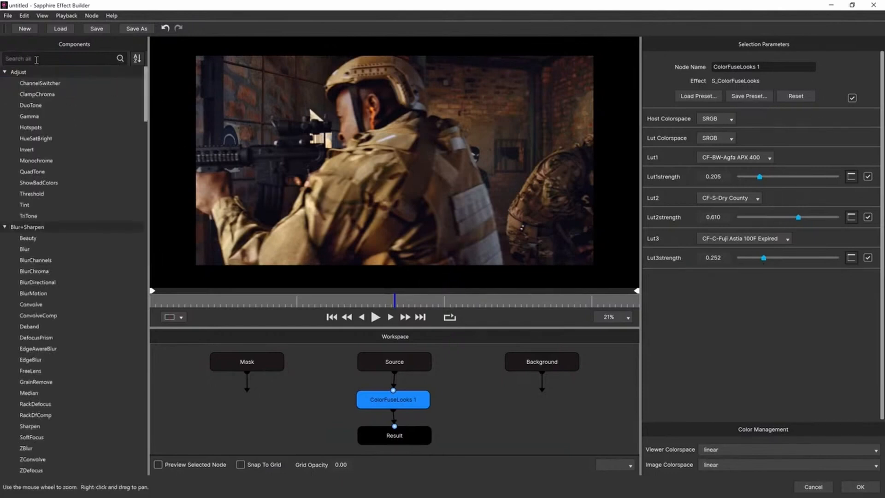
type("vignet")
left_click_drag(56, 83, 396, 423)
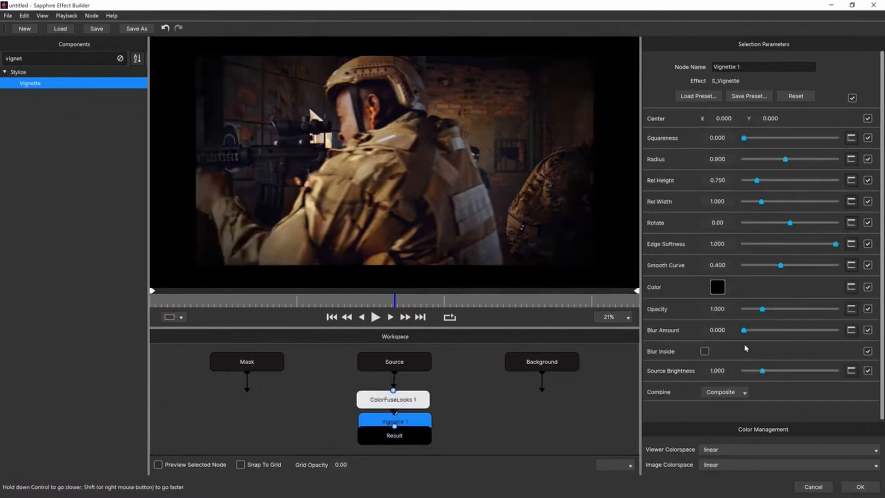
Step: Set the vignette's Blur Amount to about 0.219 and Opacity to 0.771, and space out the overlapping nodes in the workspace
left_click_drag(749, 332, 758, 311)
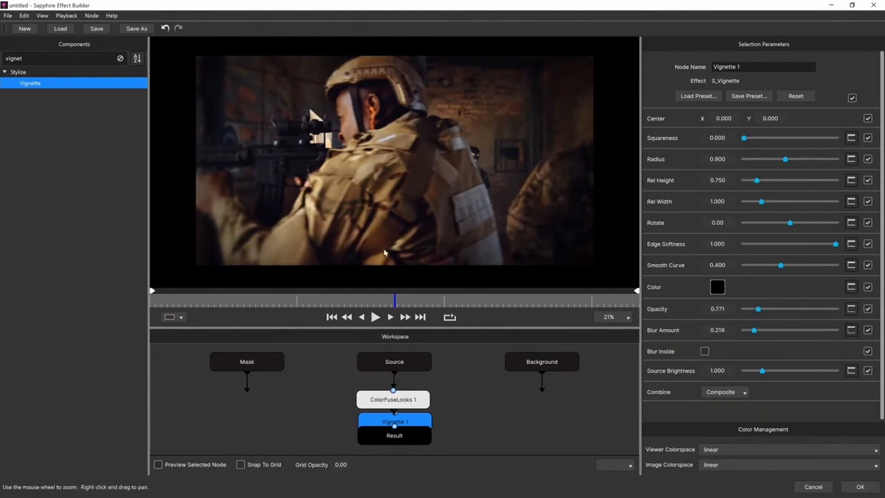
left_click_drag(451, 393, 421, 408)
left_click(450, 396)
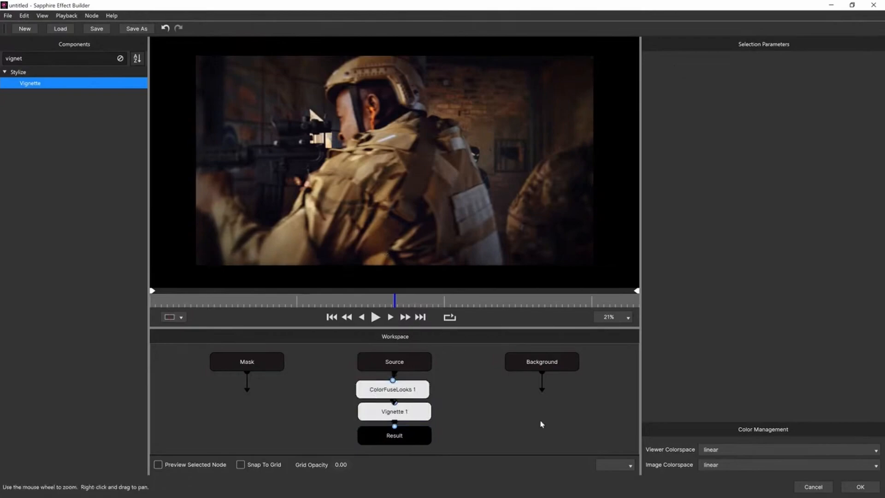
Step: Accept the built effect and toggle S_Effect off and on to compare the military clip before and after, leaving it enabled
left_click(843, 487)
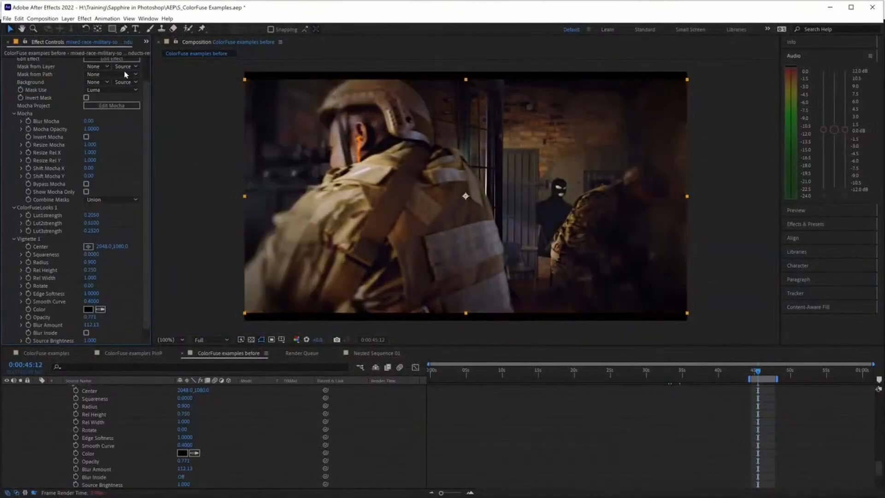
scroll(140, 68, "up", 3)
left_click(13, 61)
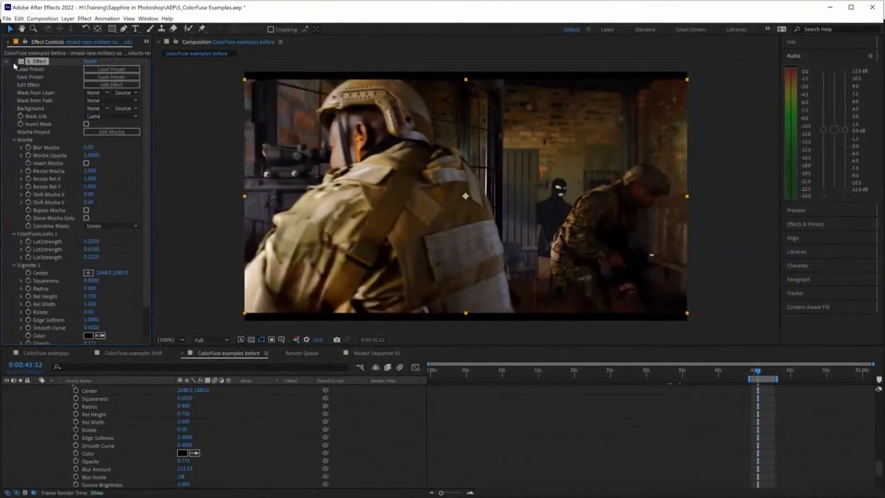
left_click(13, 62)
left_click(13, 62)
left_click(13, 62)
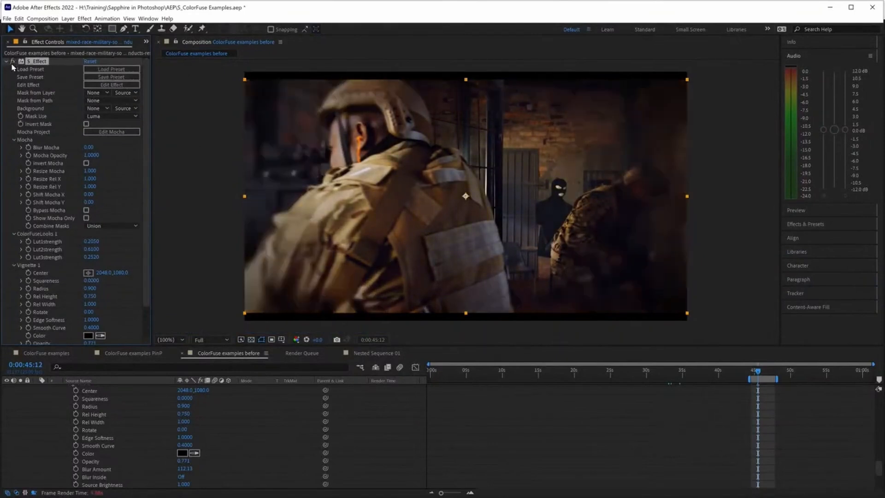